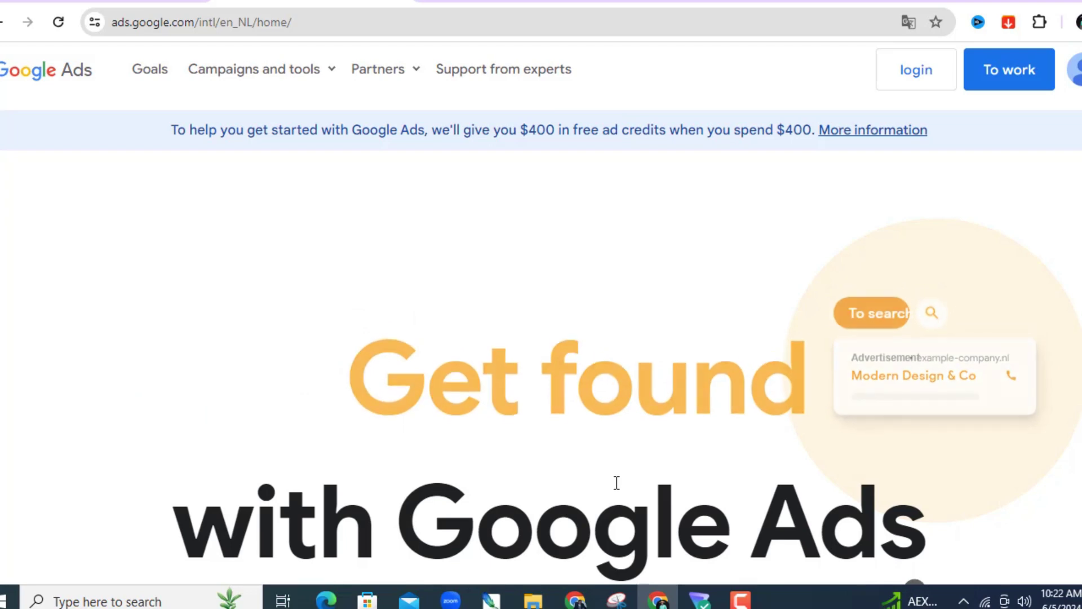
Switch to the browser window with the Google Ads account and start creating a new campaign
left_click(574, 599)
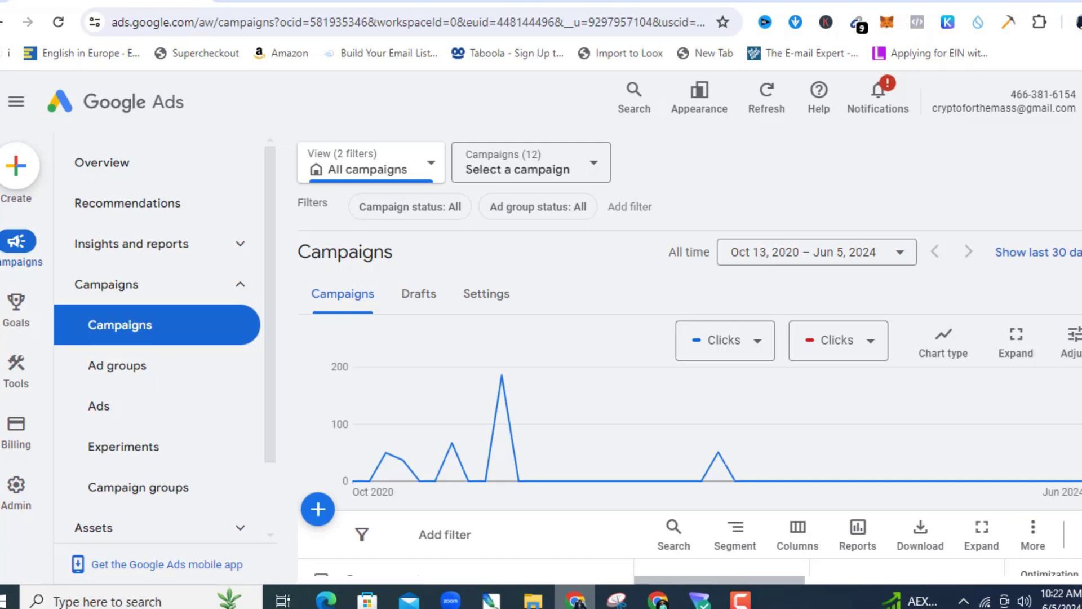
left_click(13, 169)
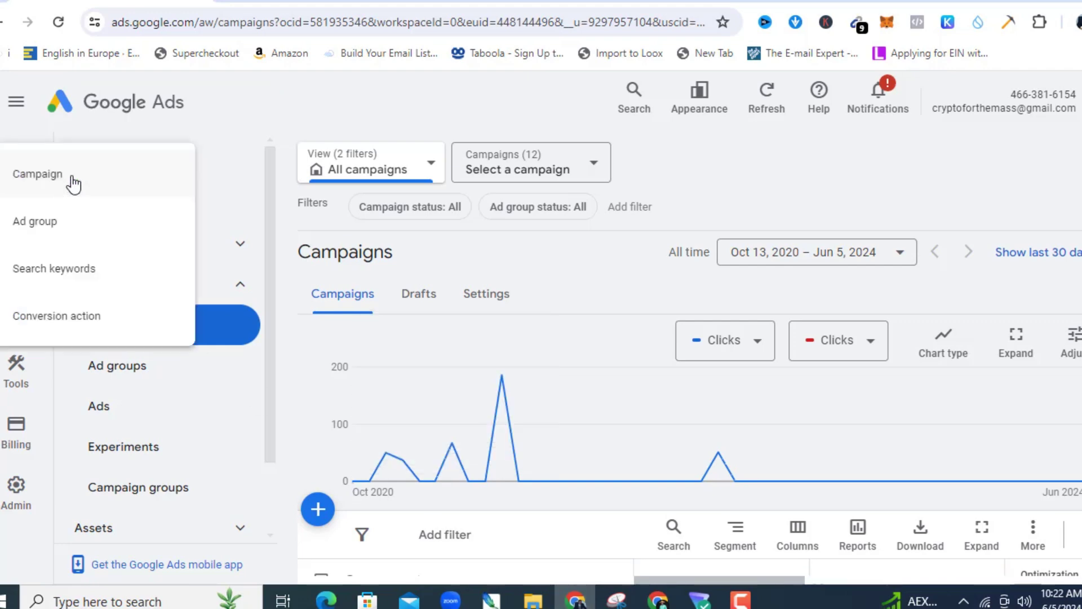
left_click(60, 181)
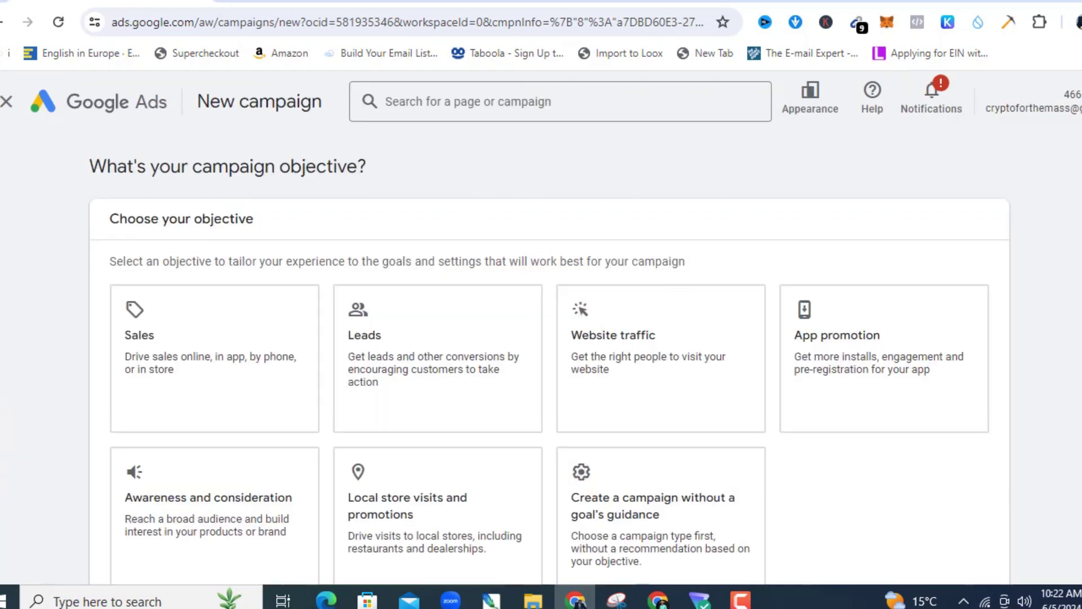
Look over the campaign objectives and choose to create a campaign without a goal's guidance
scroll(549, 361, "down", 1)
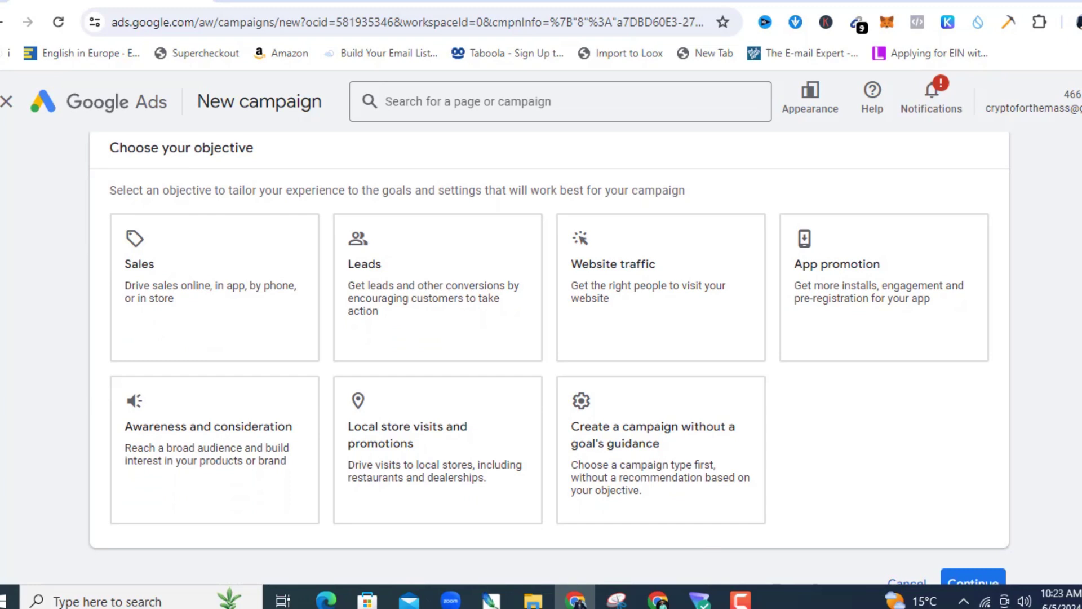
left_click(221, 322)
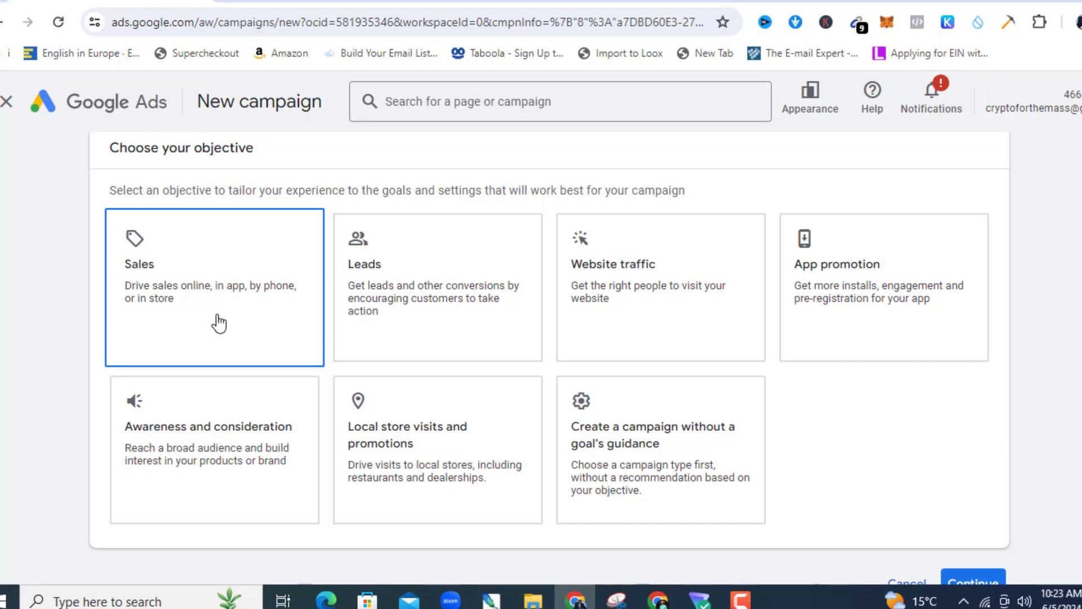
left_click(400, 294)
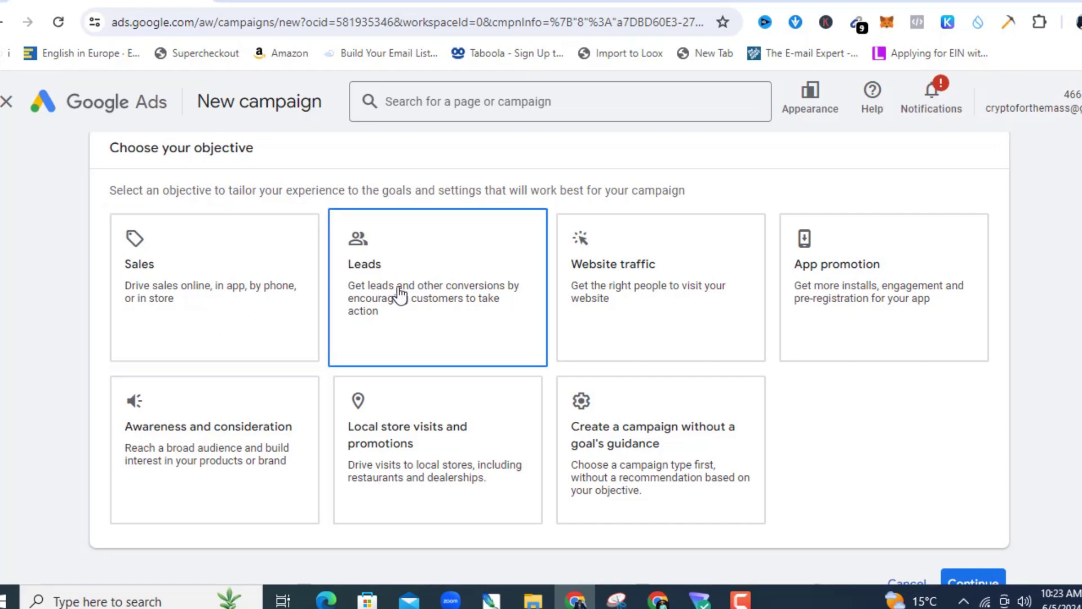
left_click(644, 284)
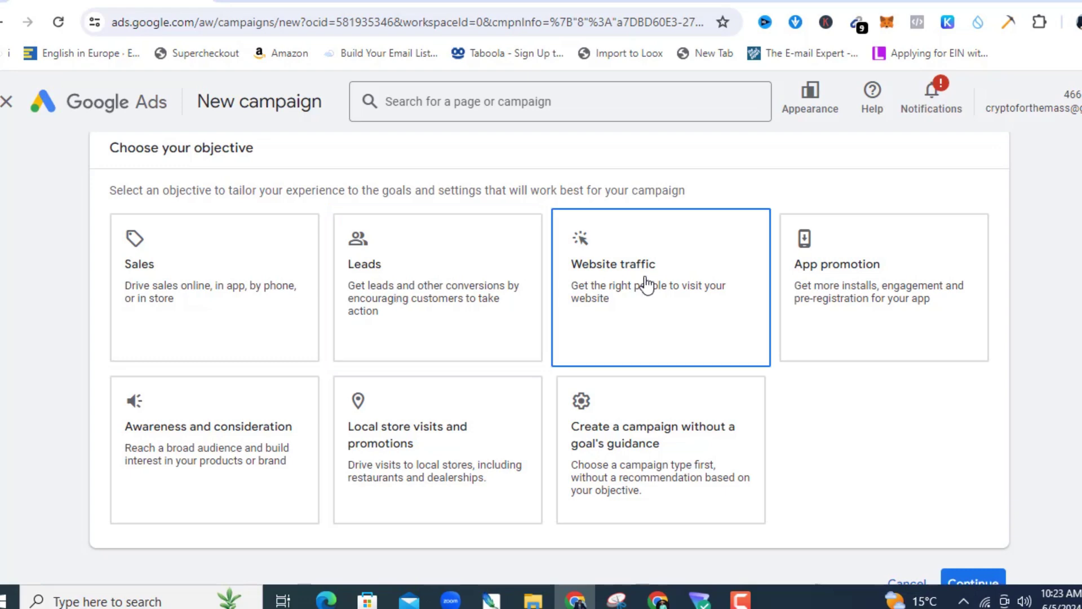
left_click(851, 284)
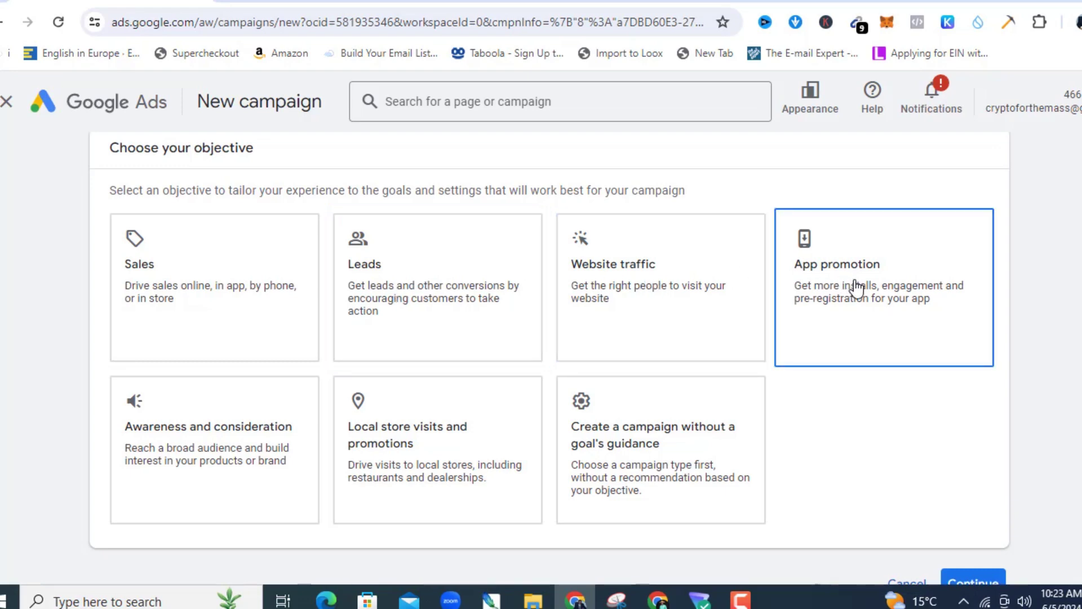
left_click(199, 450)
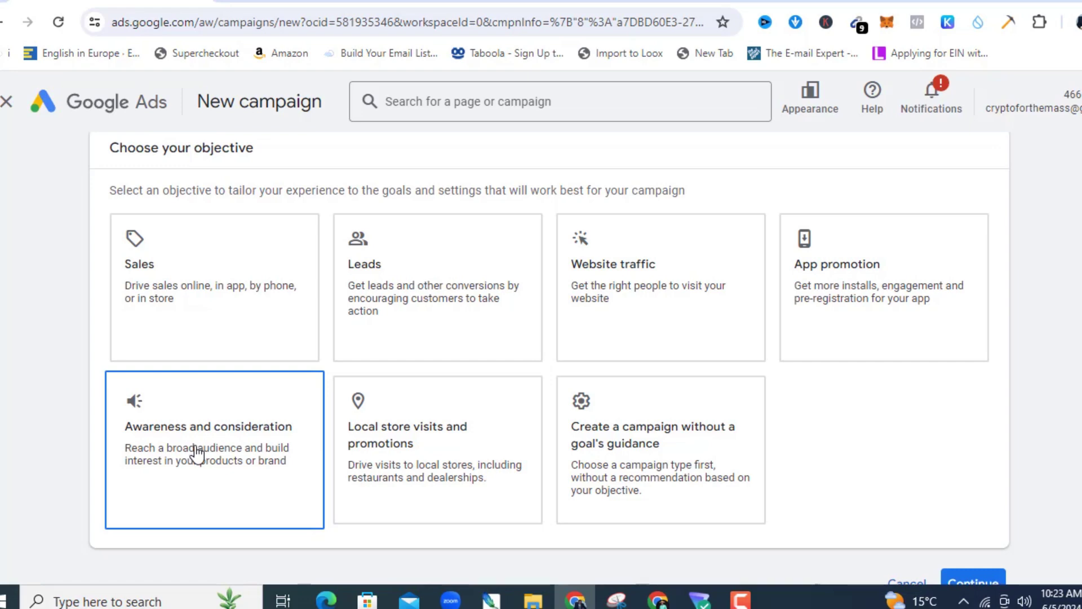
left_click(426, 470)
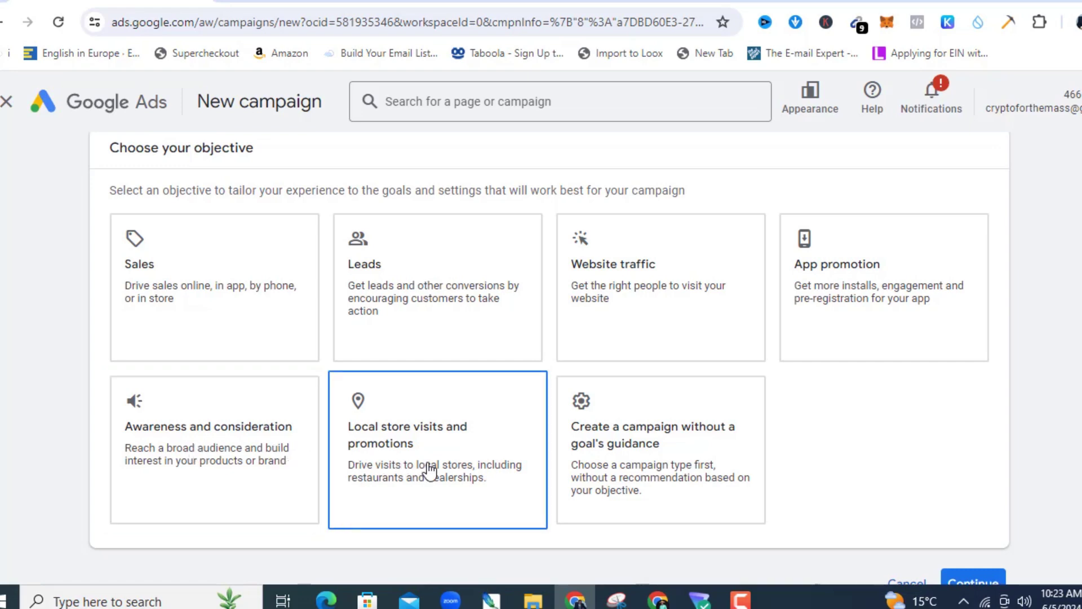
left_click(607, 477)
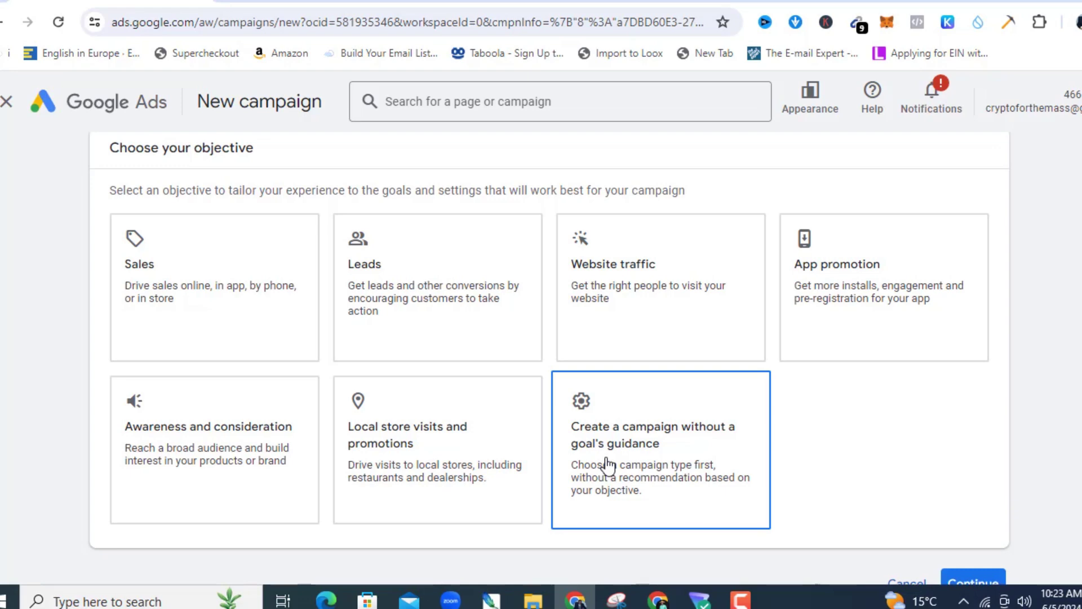
left_click(658, 468)
Choose Video as the campaign type
scroll(658, 468, "down", 2)
left_click(243, 419)
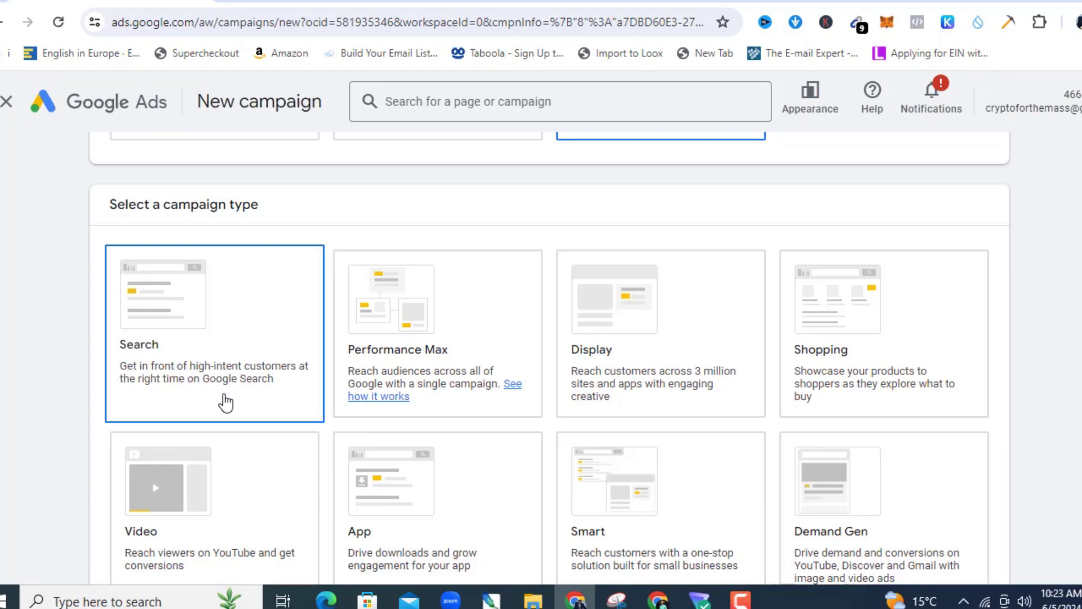
scroll(181, 393, "down", 3)
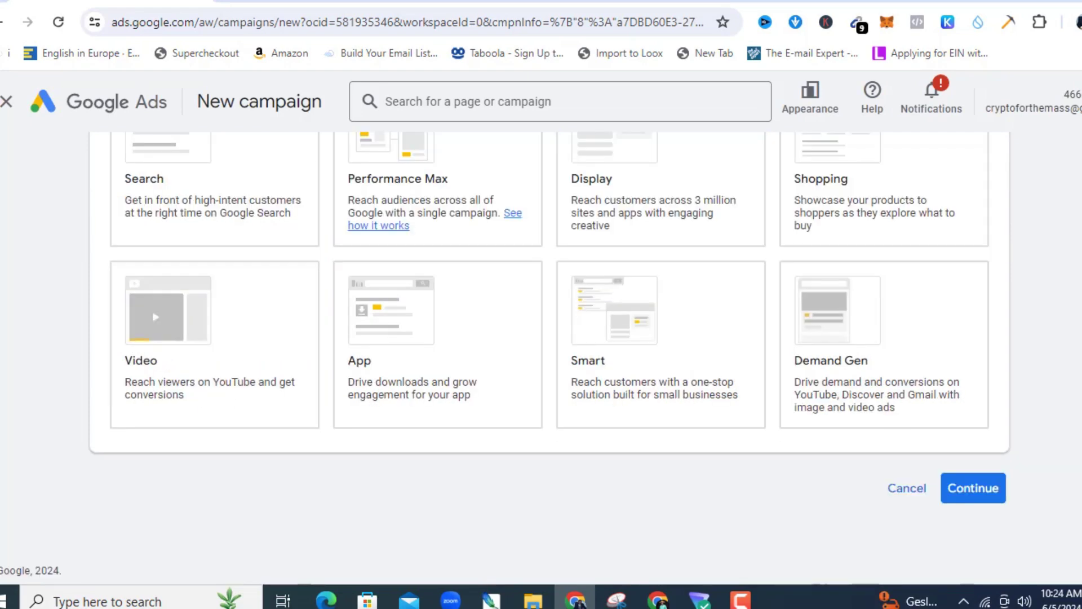
left_click(305, 361)
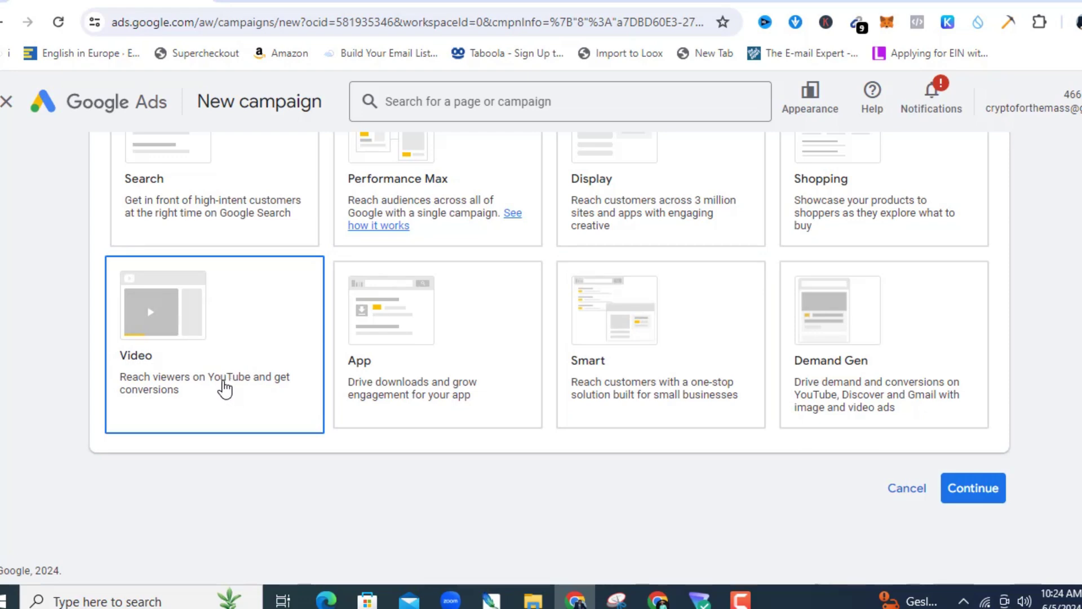
left_click(225, 389)
Review the video campaign subtypes, choose Non-skippable reach and continue to the campaign settings
scroll(225, 389, "down", 6)
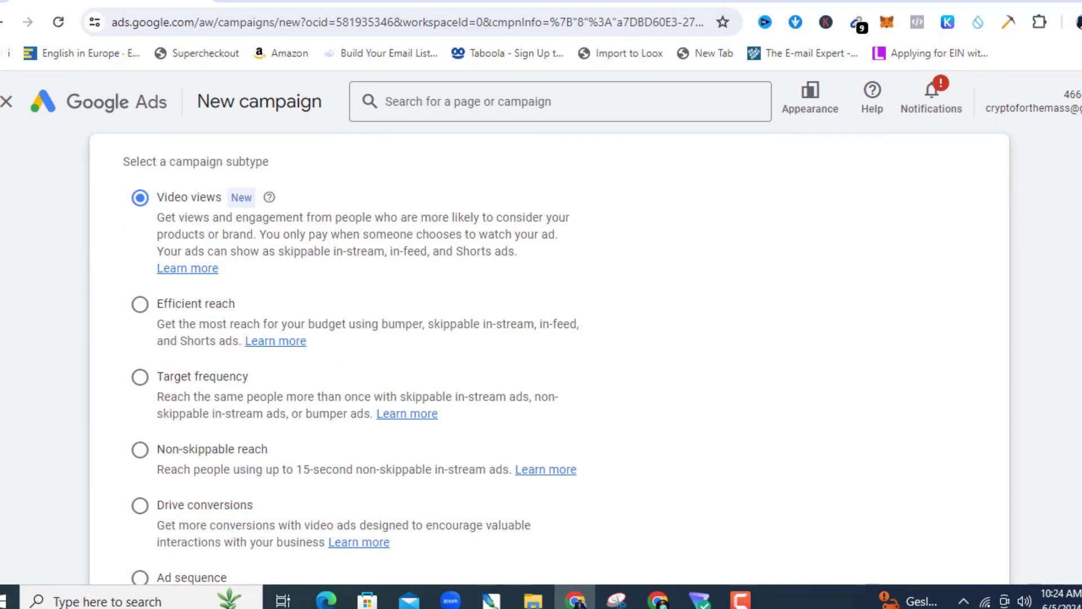
scroll(550, 358, "up", 1)
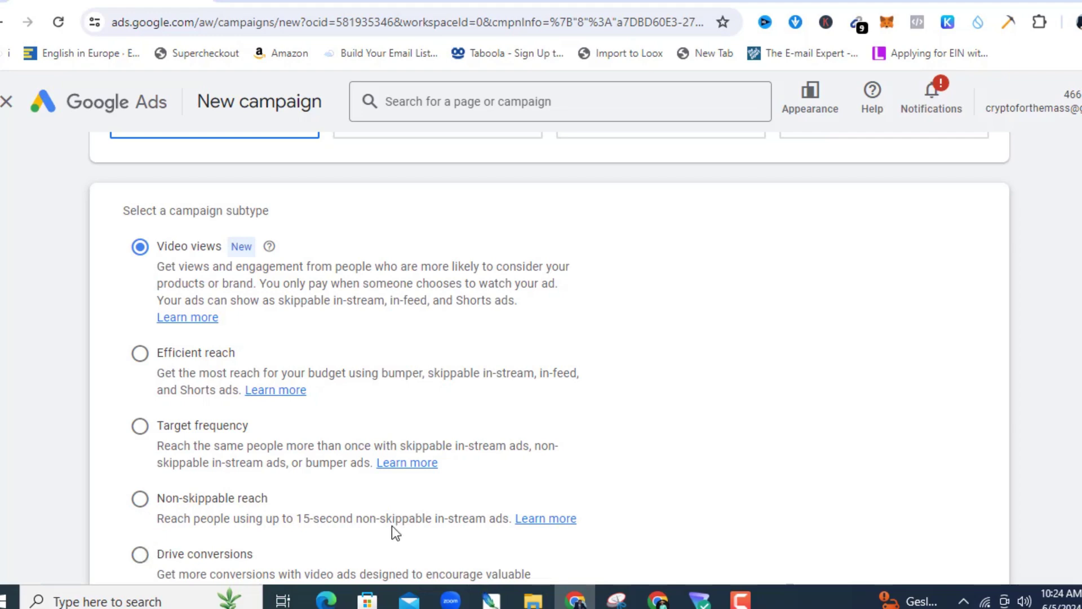
scroll(522, 430, "down", 4)
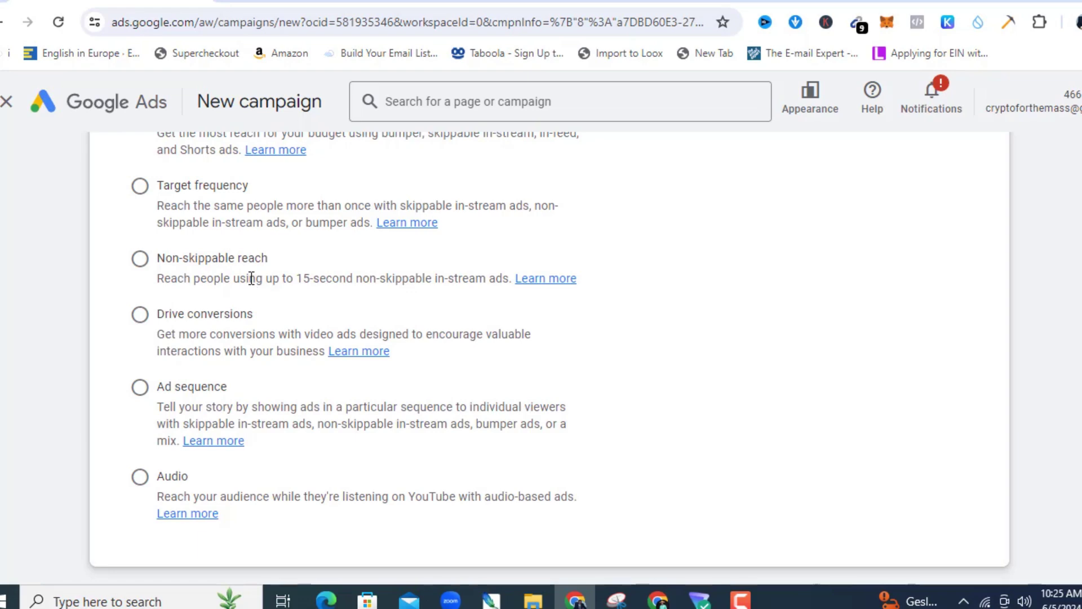
scroll(292, 281, "up", 4)
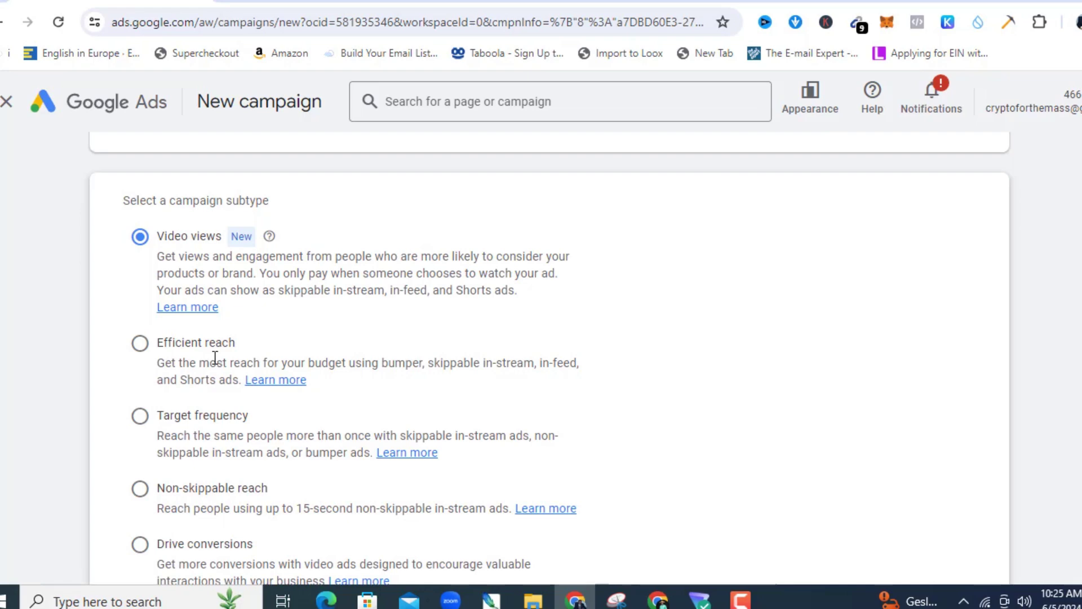
left_click(144, 497)
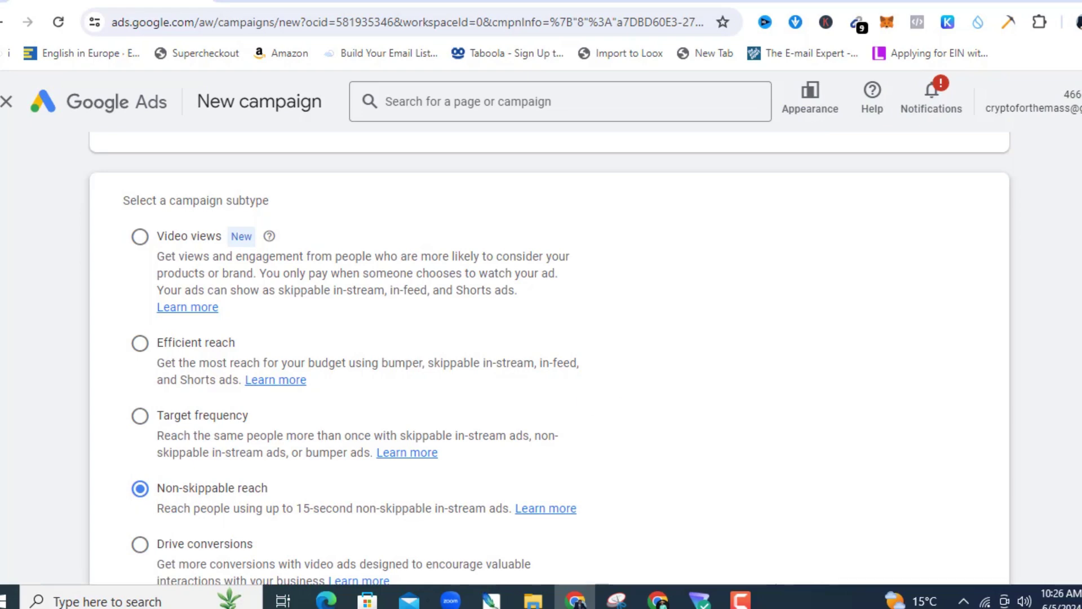
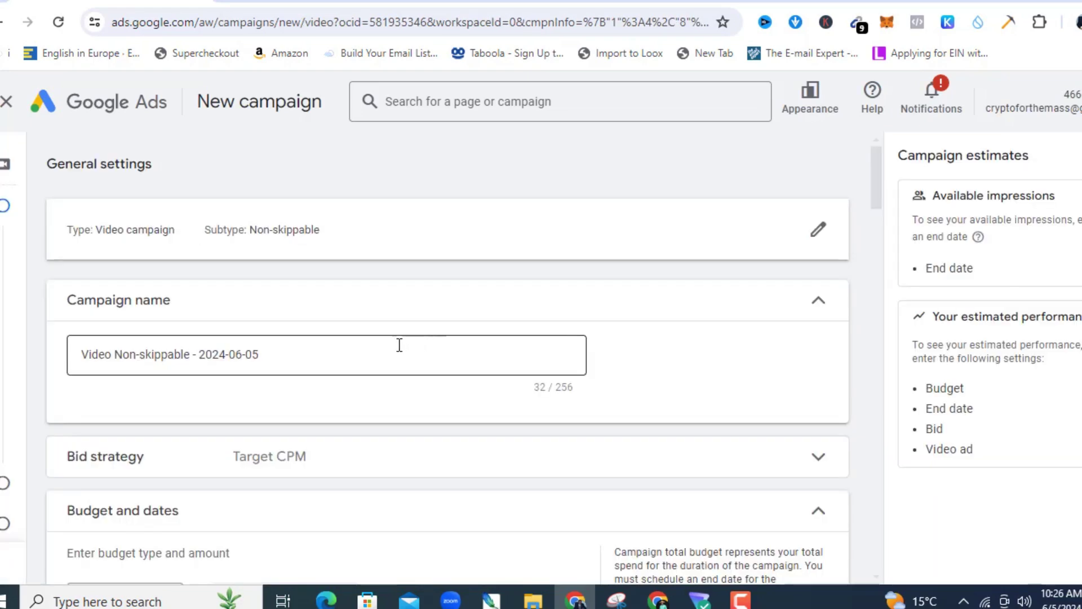
Name the campaign "Shopify Setup" and expand the bid strategy settings
left_click(307, 362)
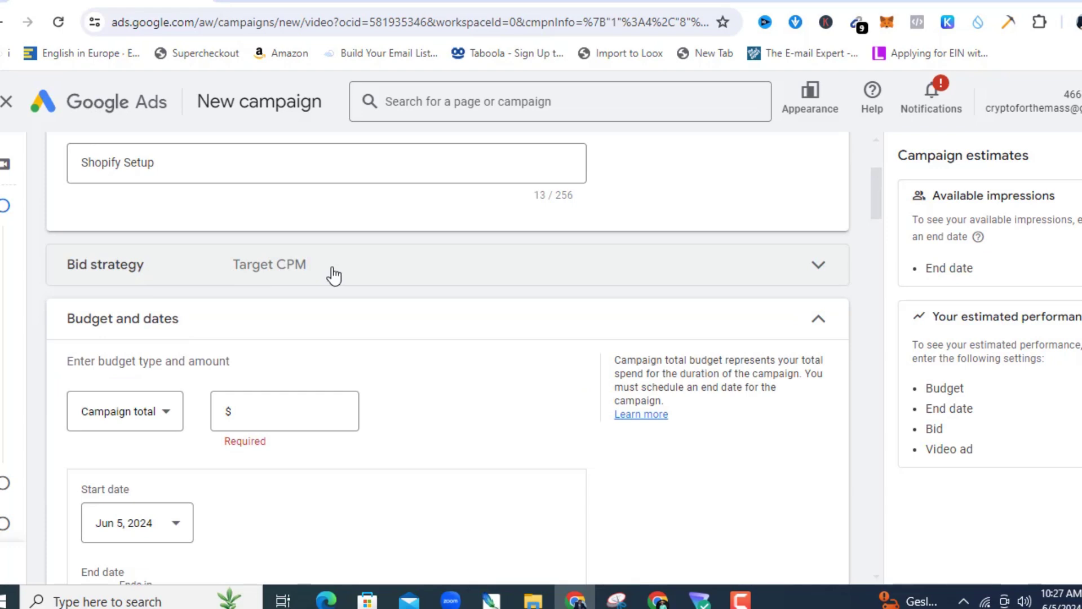
left_click(821, 269)
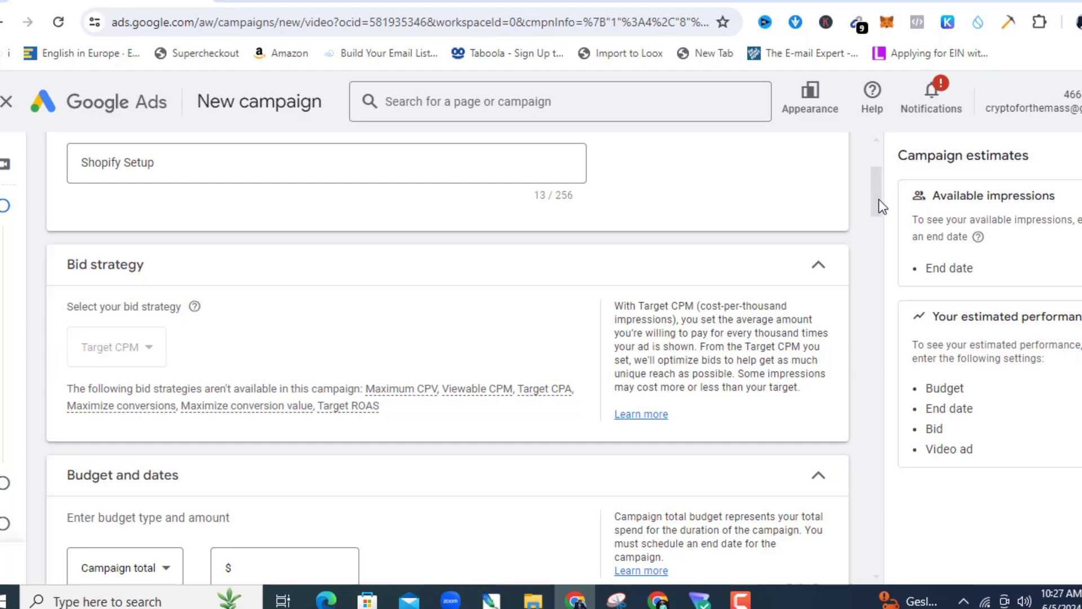
Set the campaign's budget type to Daily with an amount of $5
scroll(879, 203, "down", 2)
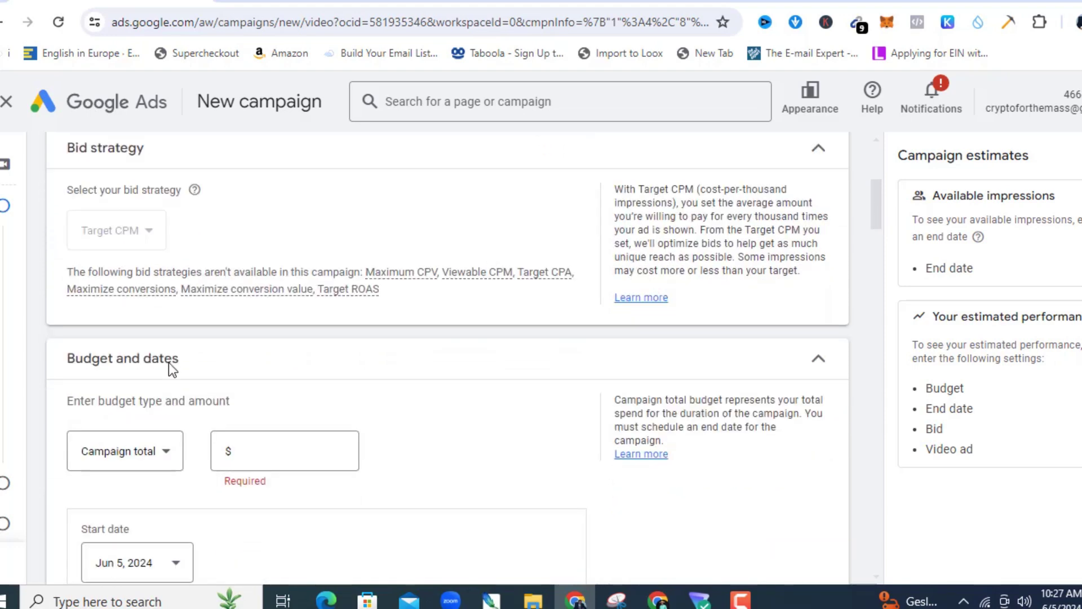
left_click(165, 459)
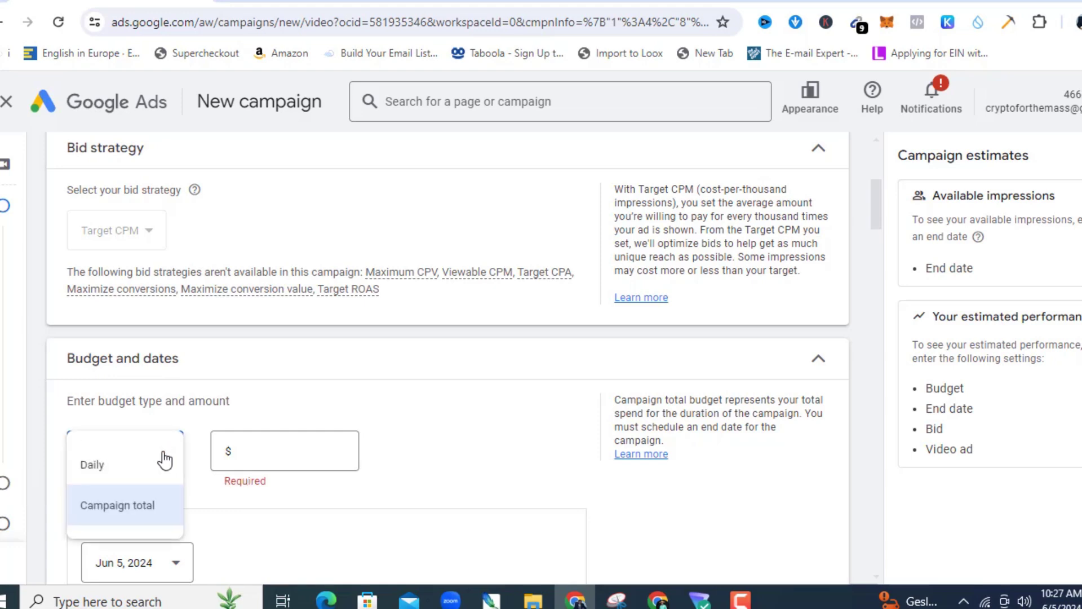
left_click(99, 467)
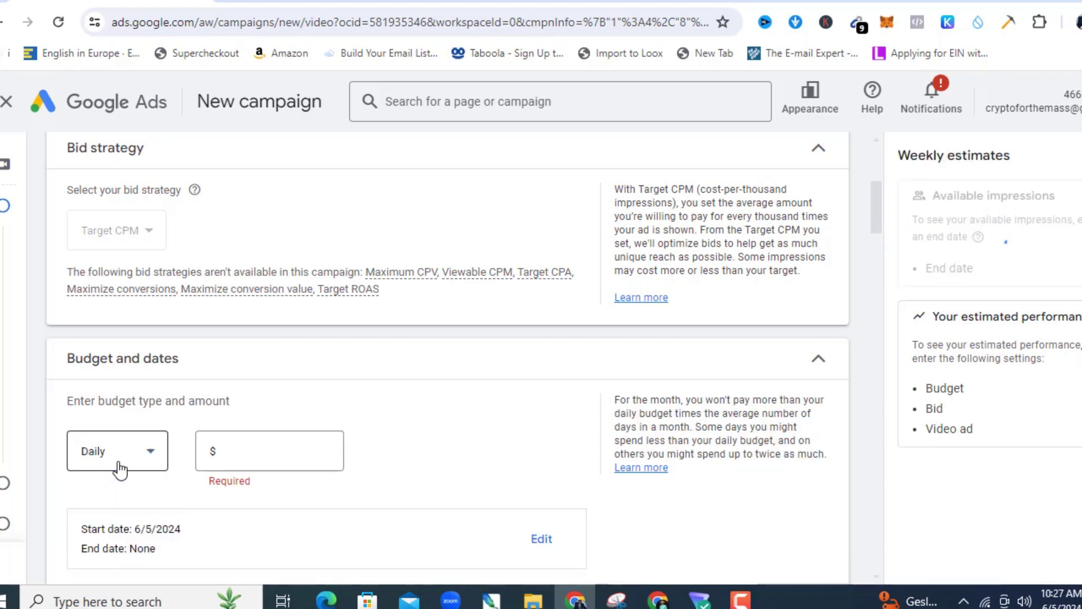
left_click(248, 453)
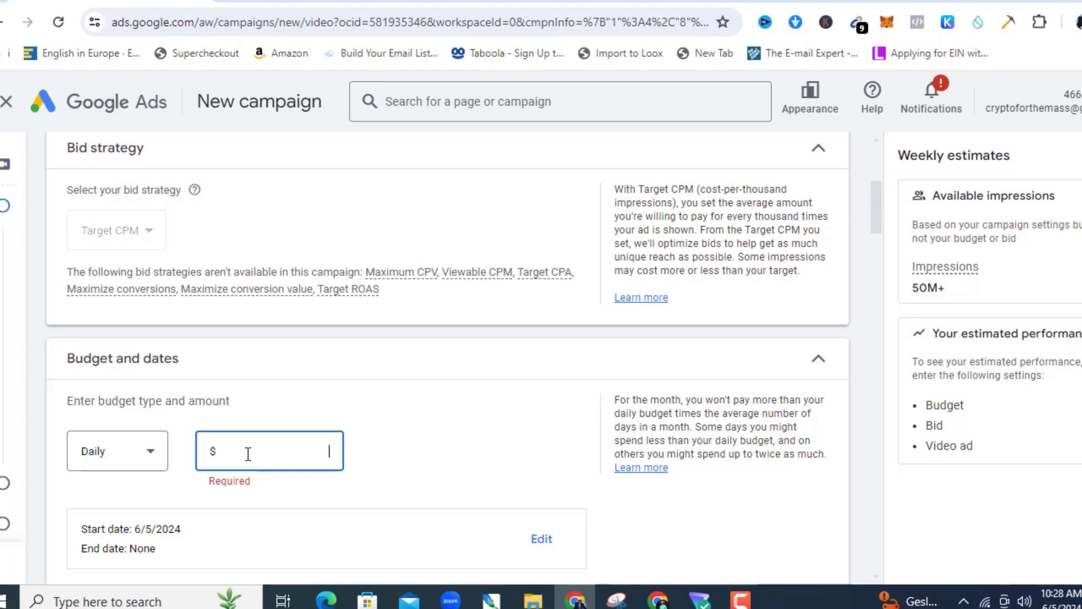
type("5")
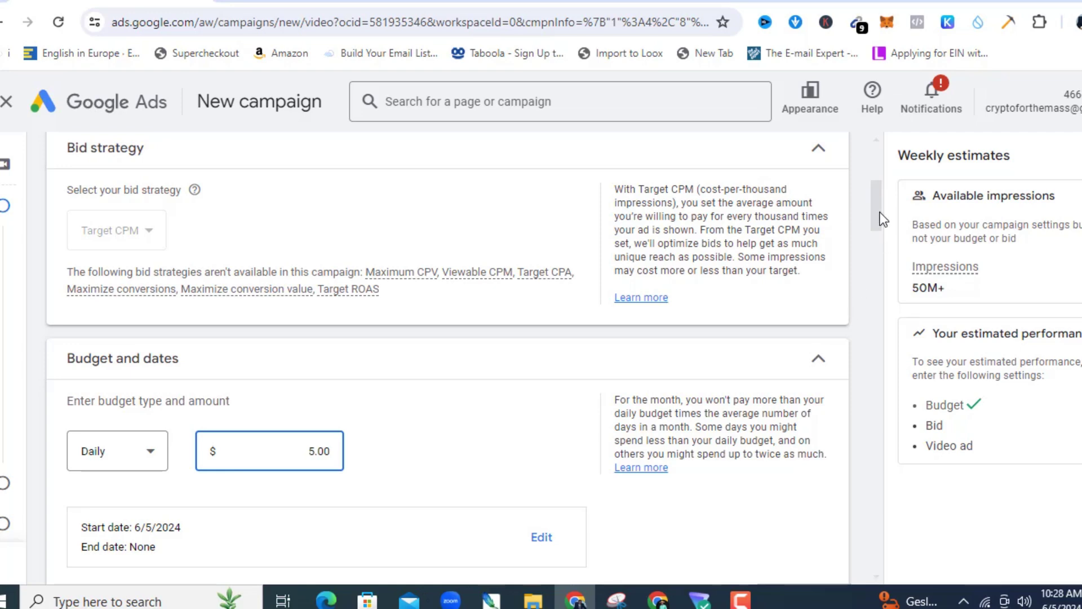
Exclude Google TV and video partners on the Google Display Network from the campaign's networks, then collapse the network settings
left_click_drag(877, 214, 875, 251)
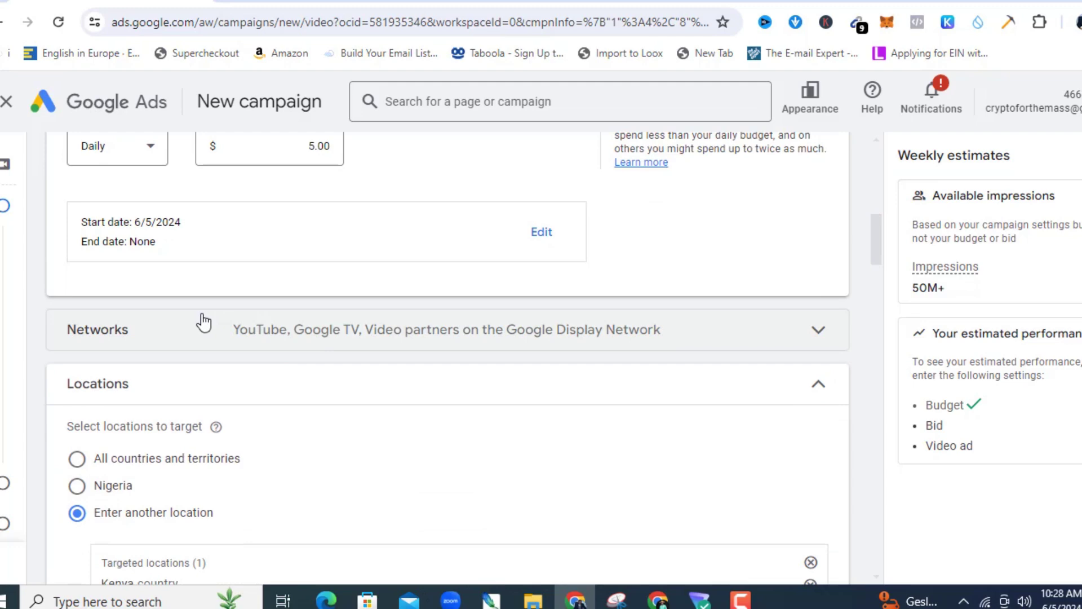
left_click(718, 339)
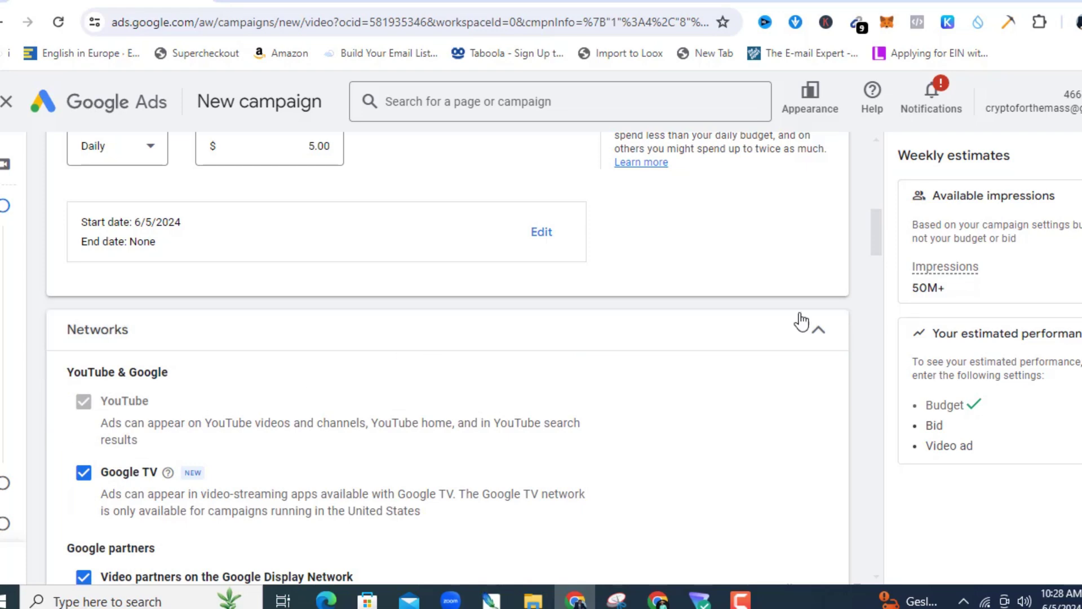
left_click_drag(877, 252, 876, 272)
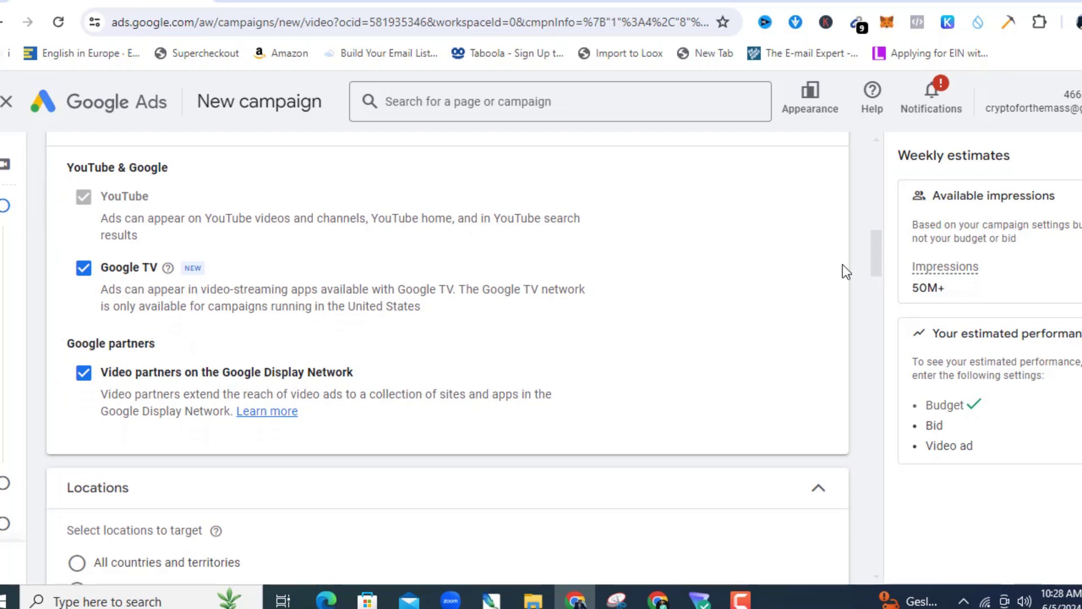
left_click(83, 270)
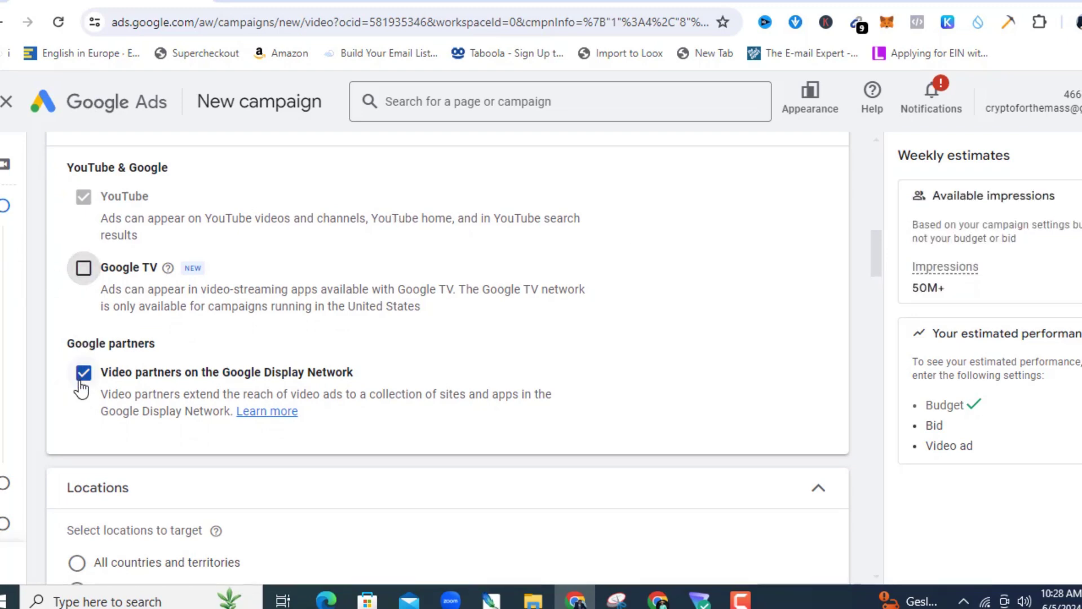
left_click(83, 372)
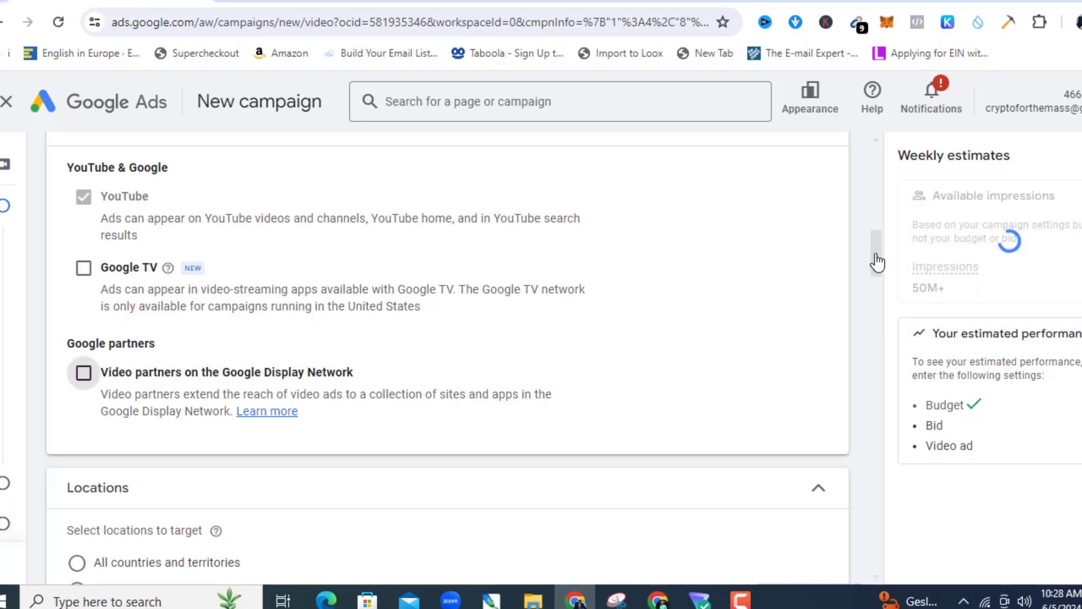
left_click_drag(877, 254, 878, 236)
scroll(879, 240, "up", 1)
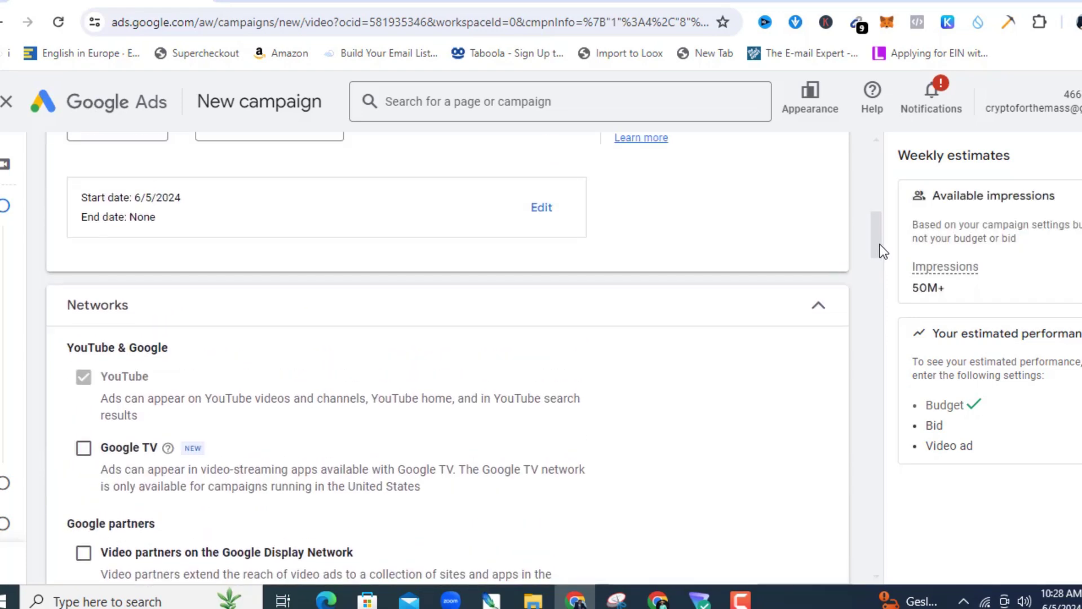
scroll(820, 313, "down", 1)
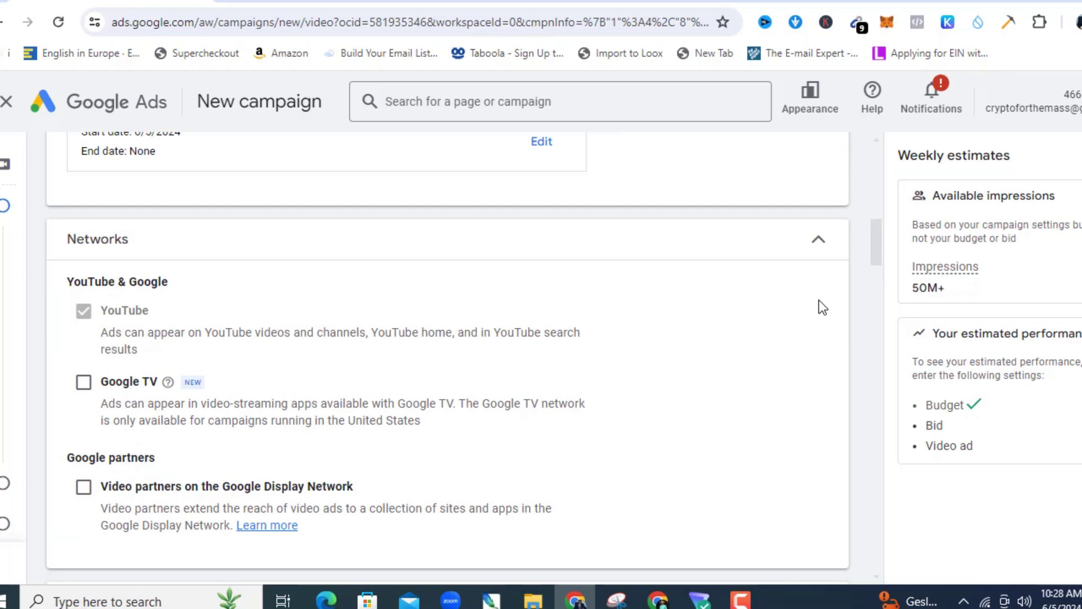
left_click(819, 242)
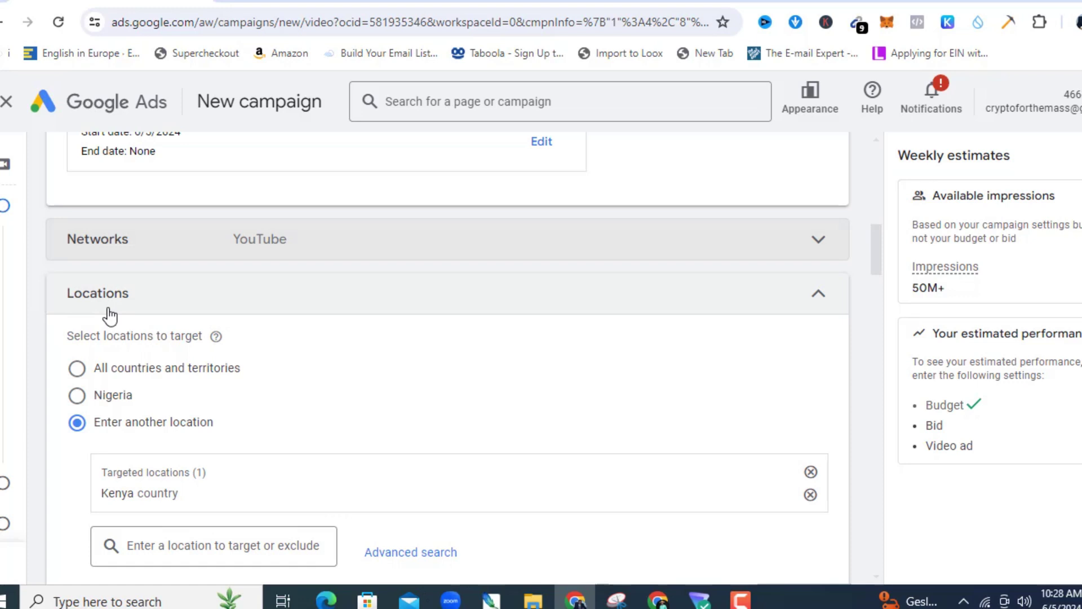
Set the campaign's target location to Nigeria, then collapse the location, language and related videos settings
left_click(78, 397)
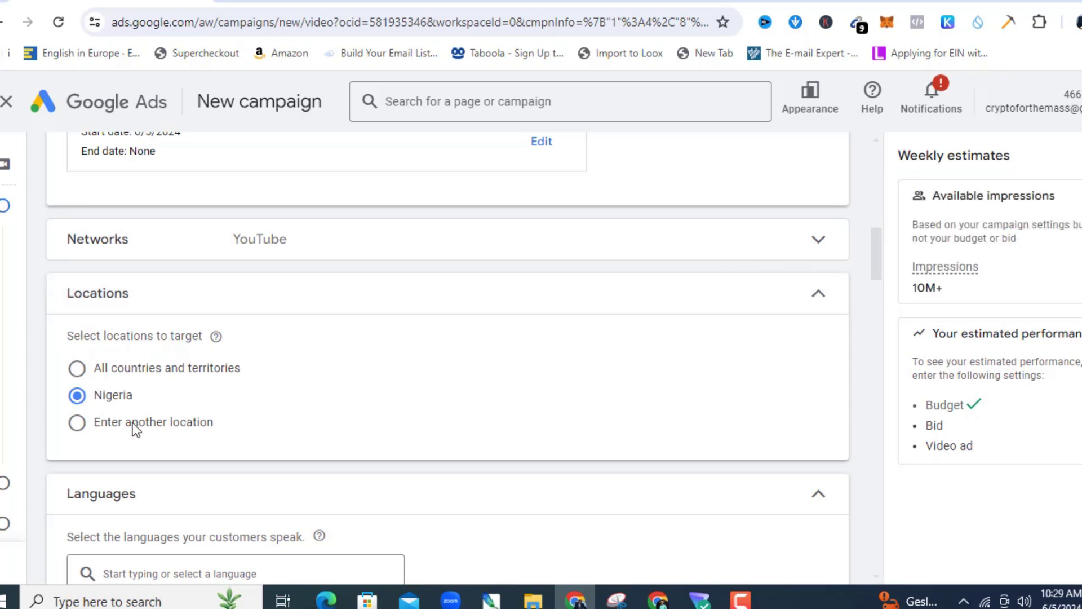
left_click(819, 295)
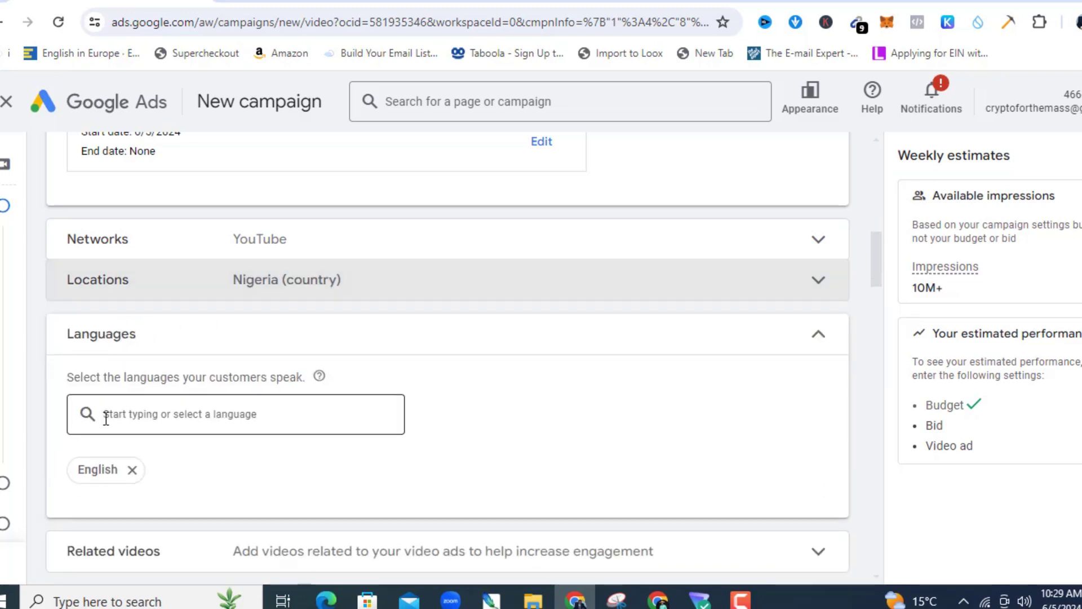
left_click(816, 327)
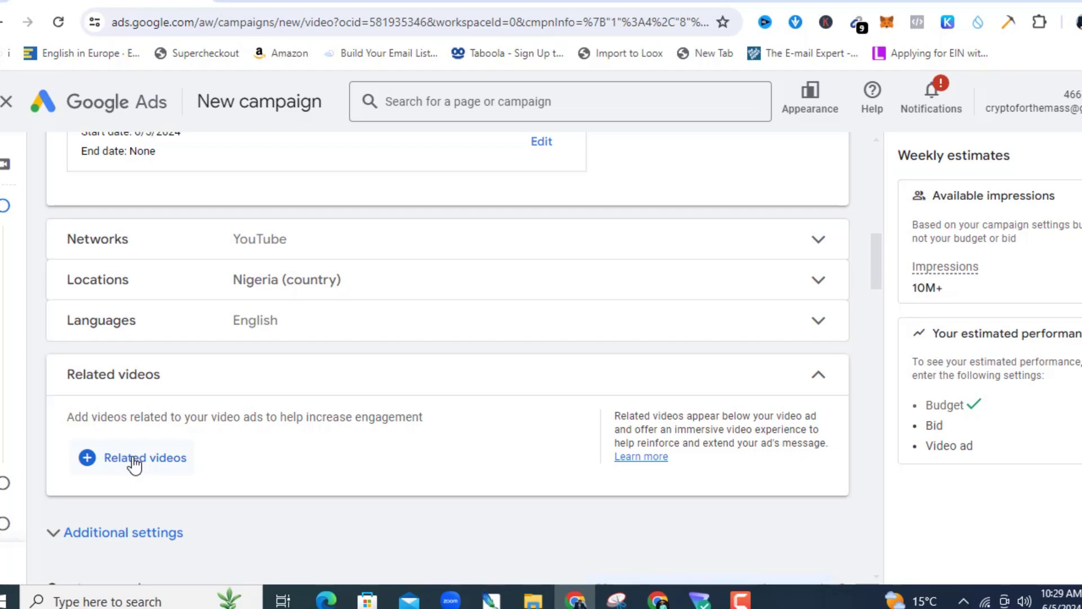
left_click(818, 382)
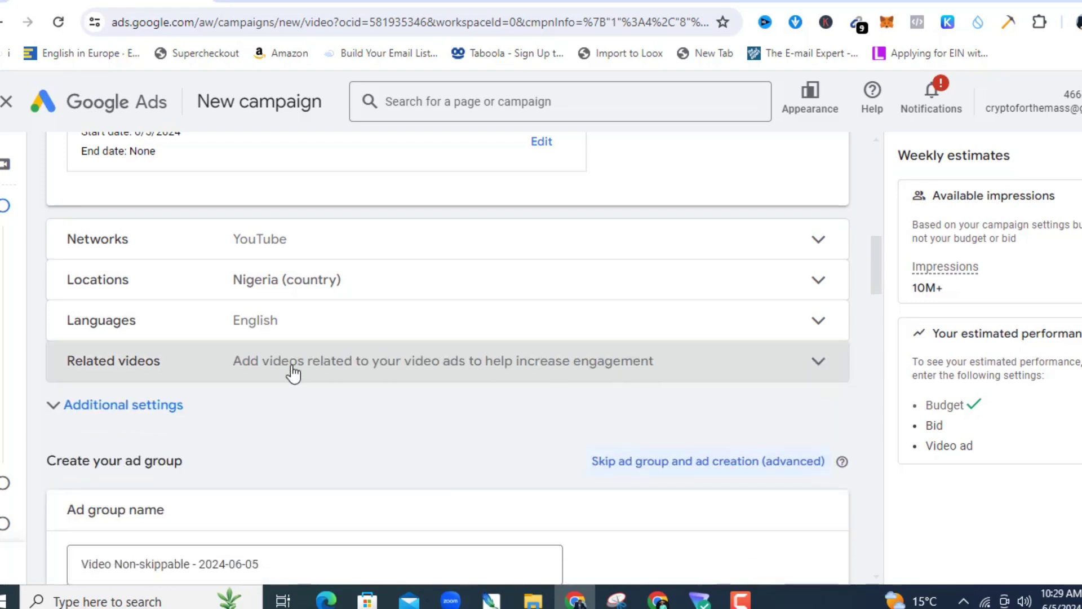
In the additional settings, set specific device targeting that excludes TV screens, then collapse the device settings
left_click(63, 410)
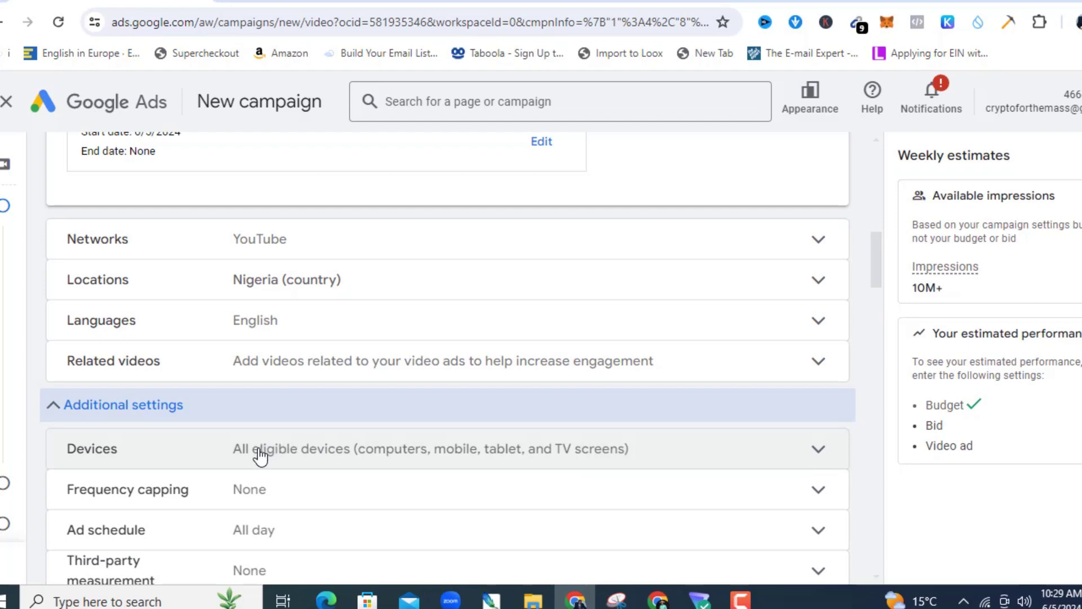
left_click(381, 467)
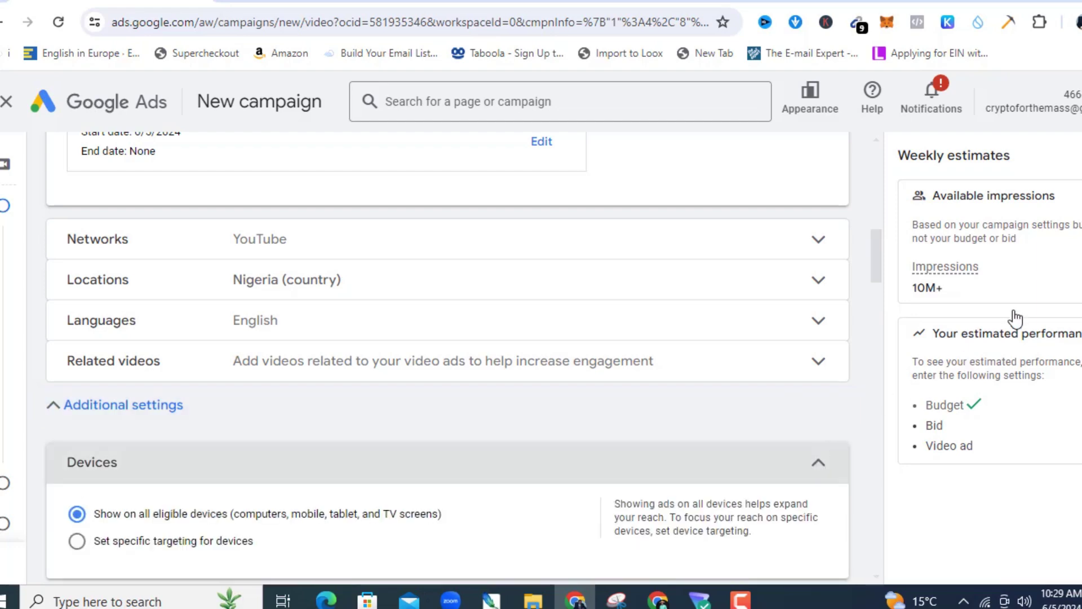
left_click_drag(879, 266, 878, 292)
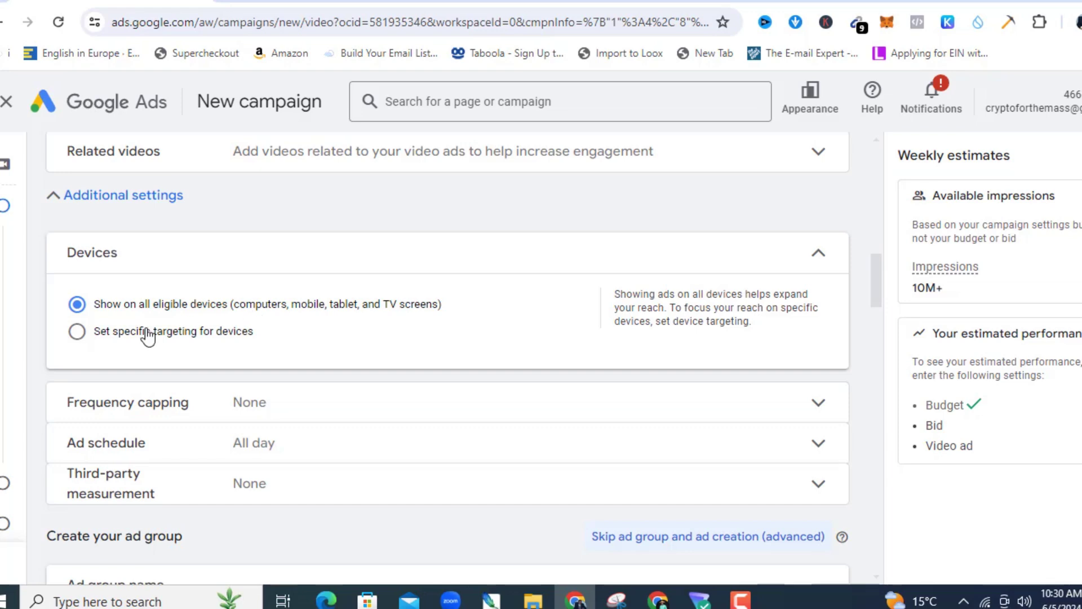
left_click(78, 332)
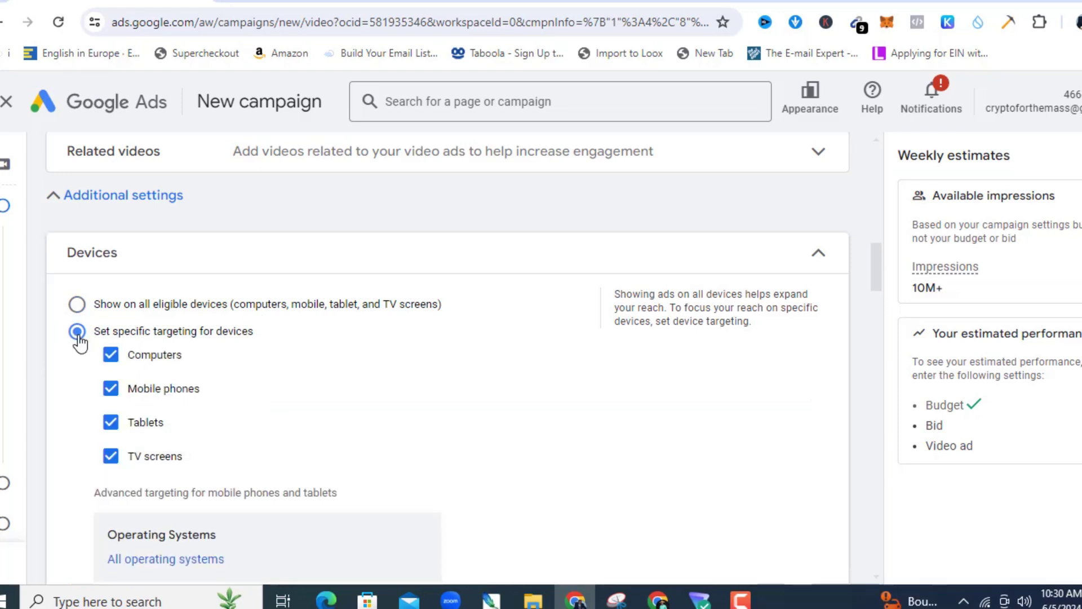
left_click(112, 463)
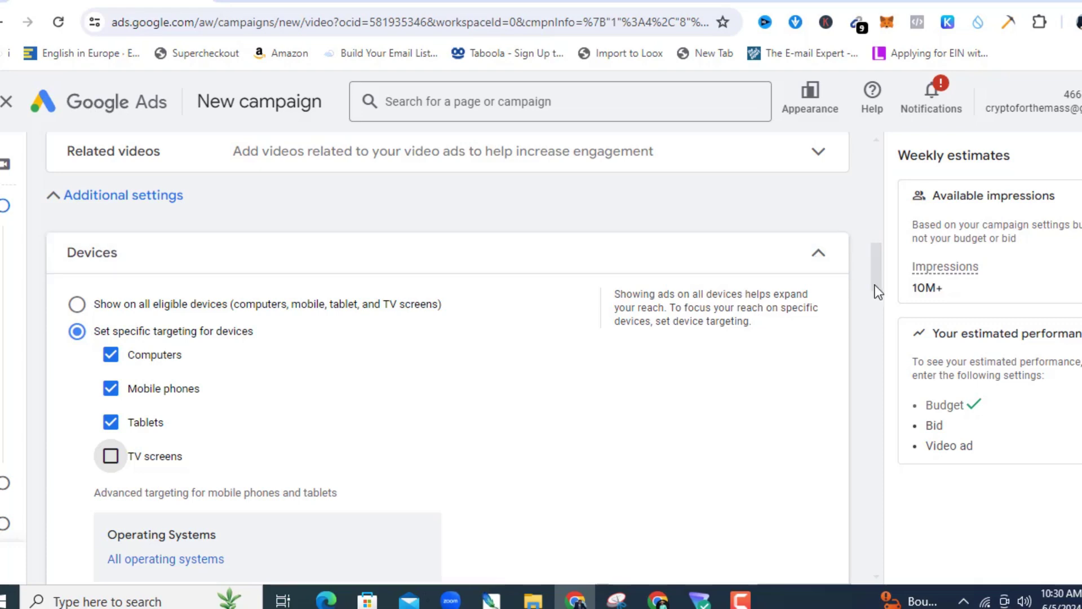
left_click_drag(875, 285, 871, 320)
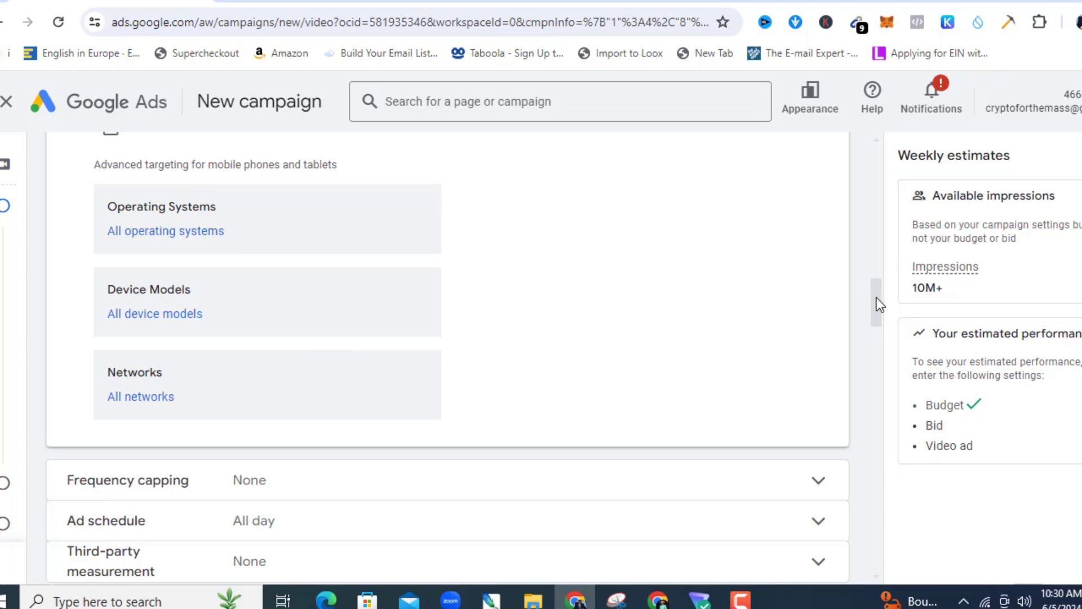
mouse_move(876, 298)
left_mouse_down()
mouse_move(877, 276)
mouse_move(877, 285)
left_mouse_up()
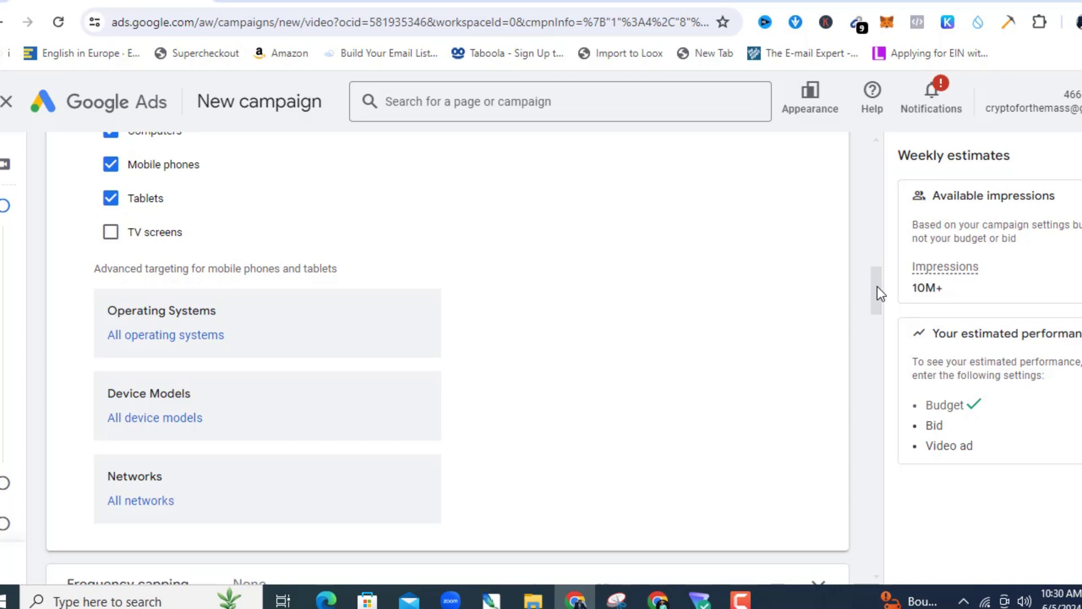
scroll(878, 293, "down", 2)
scroll(818, 291, "up", 5)
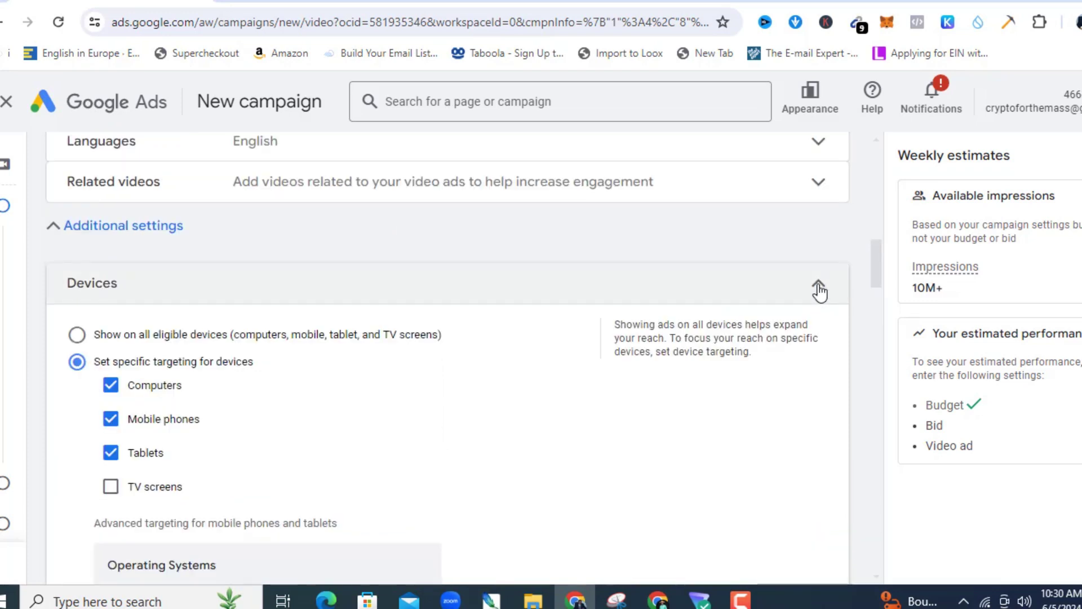
left_click(819, 290)
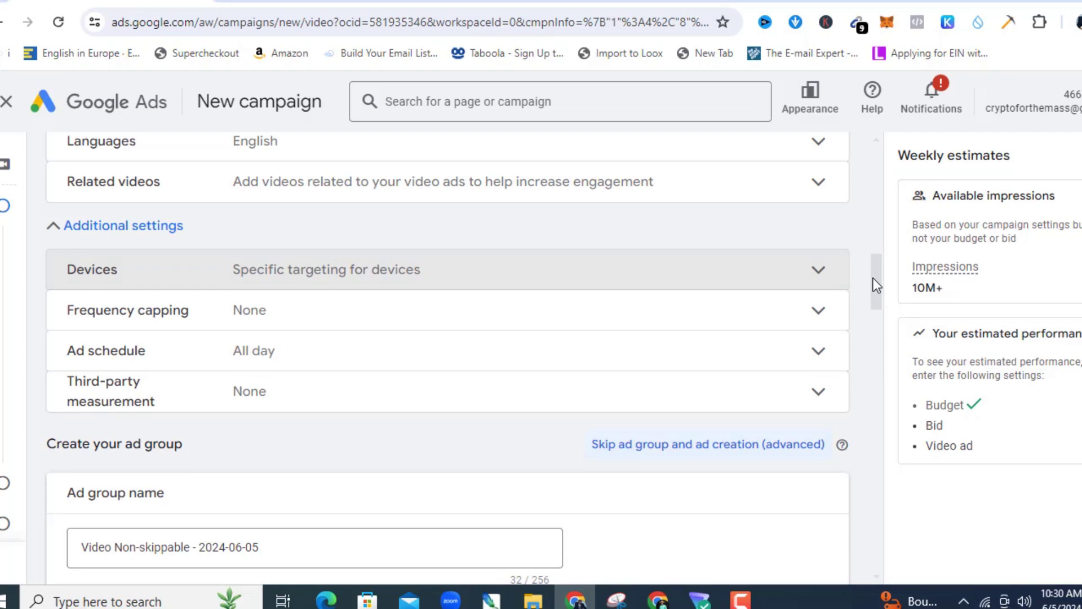
Cap the campaign's impression frequency at 1 per day and collapse the frequency capping settings
left_click(627, 316)
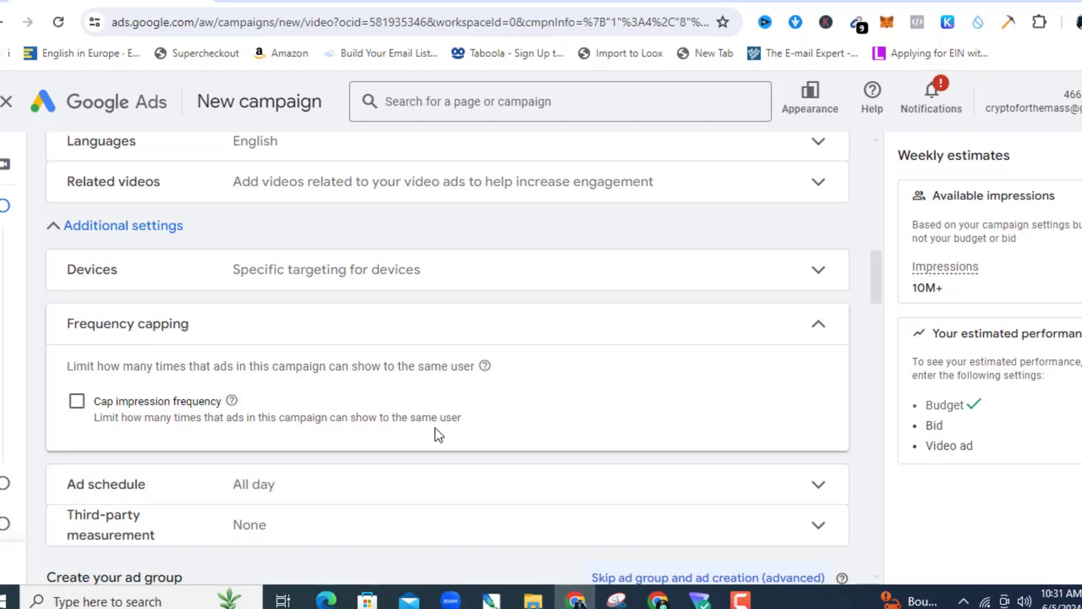
left_click(77, 403)
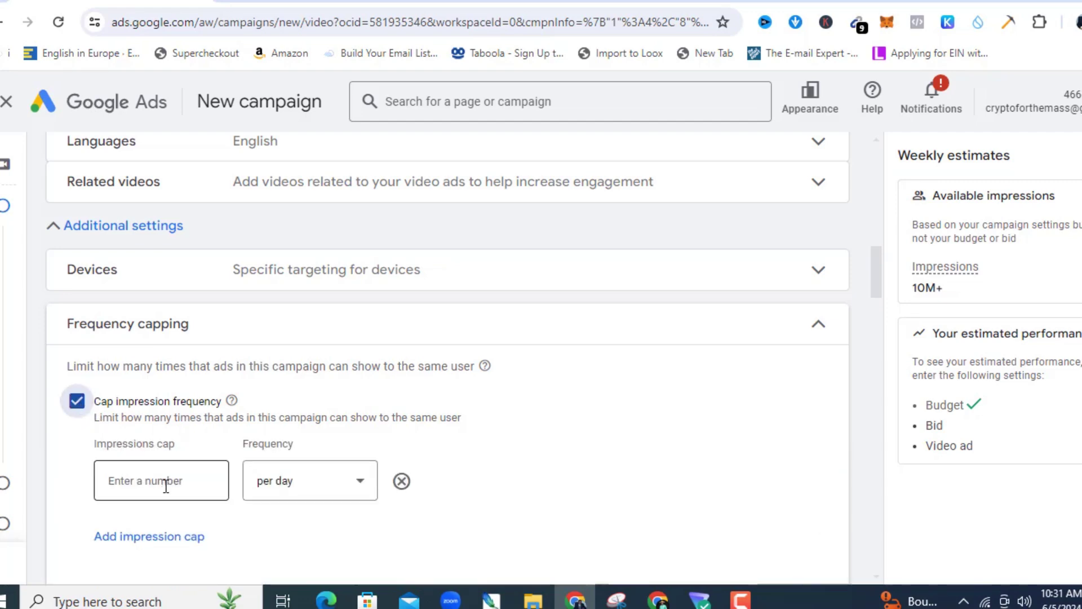
left_click(166, 482)
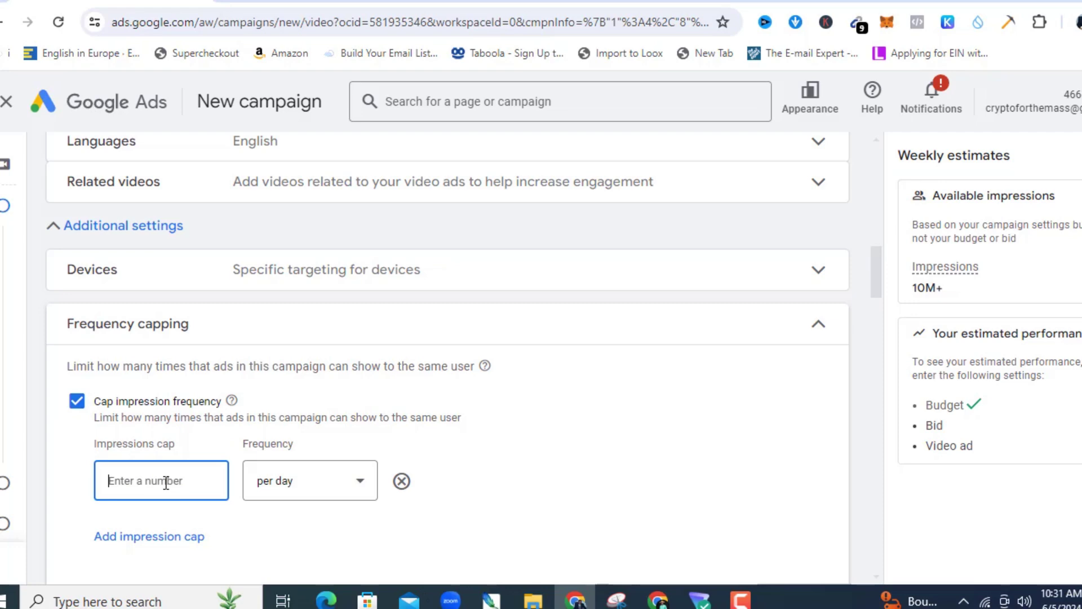
type("1")
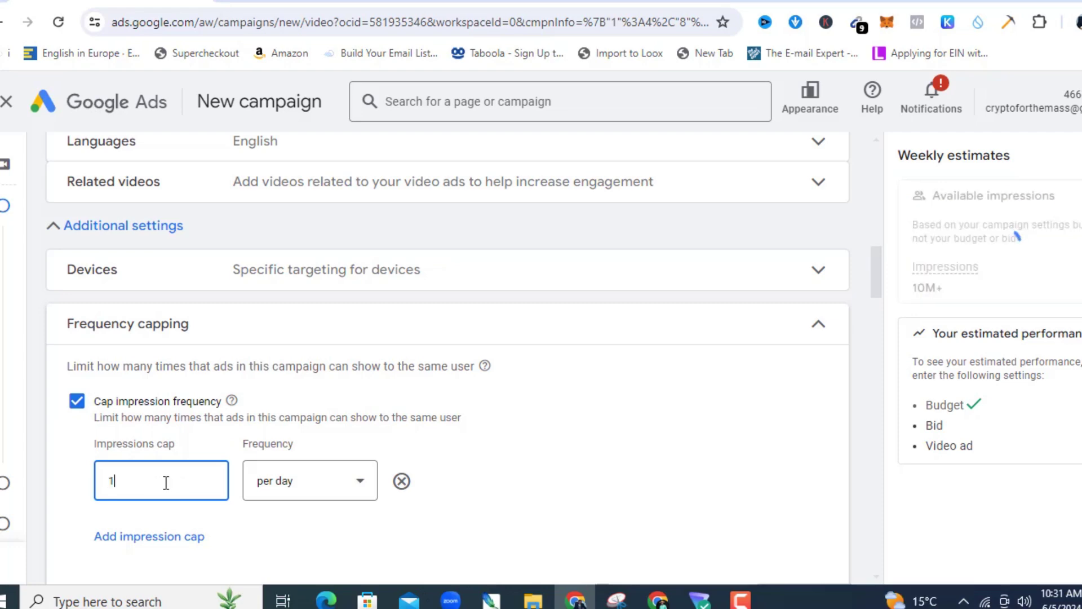
left_click(817, 329)
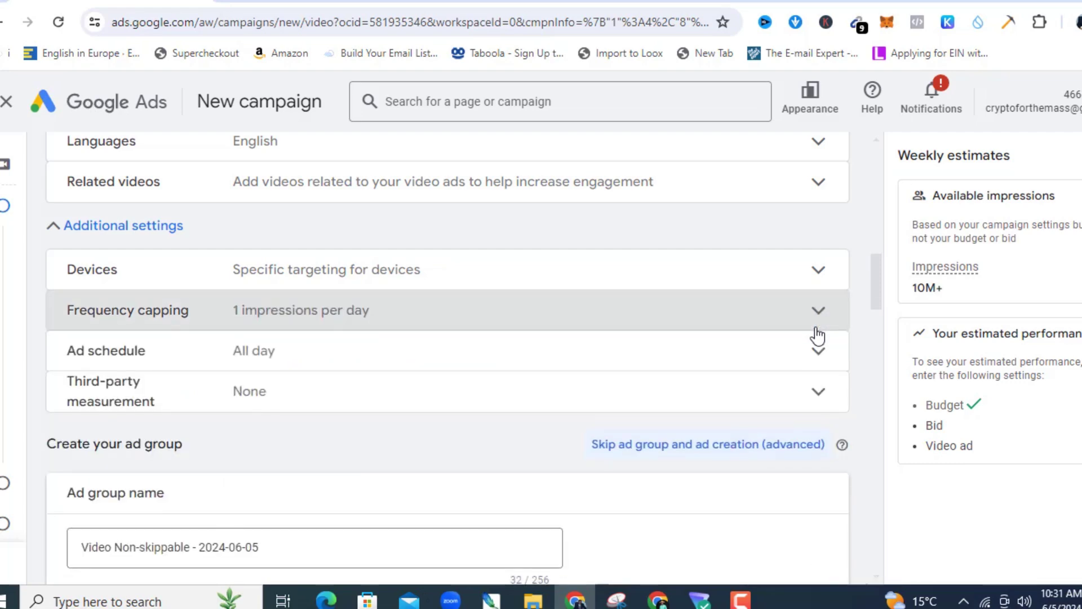
Examine the ad schedule and third-party measurement settings, collapsing each one without changes
left_click(320, 350)
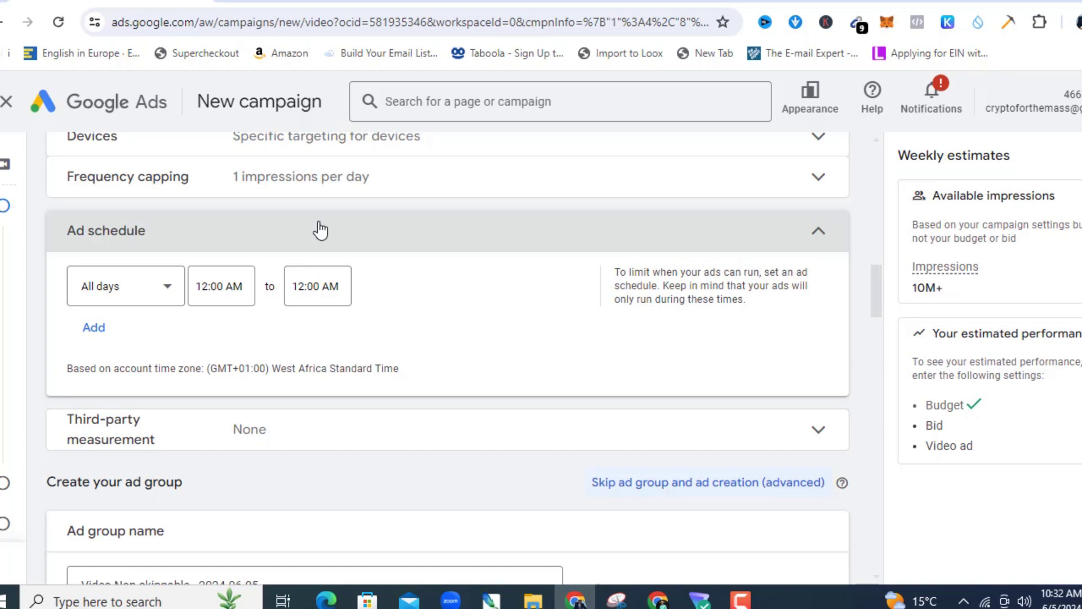
left_click(817, 234)
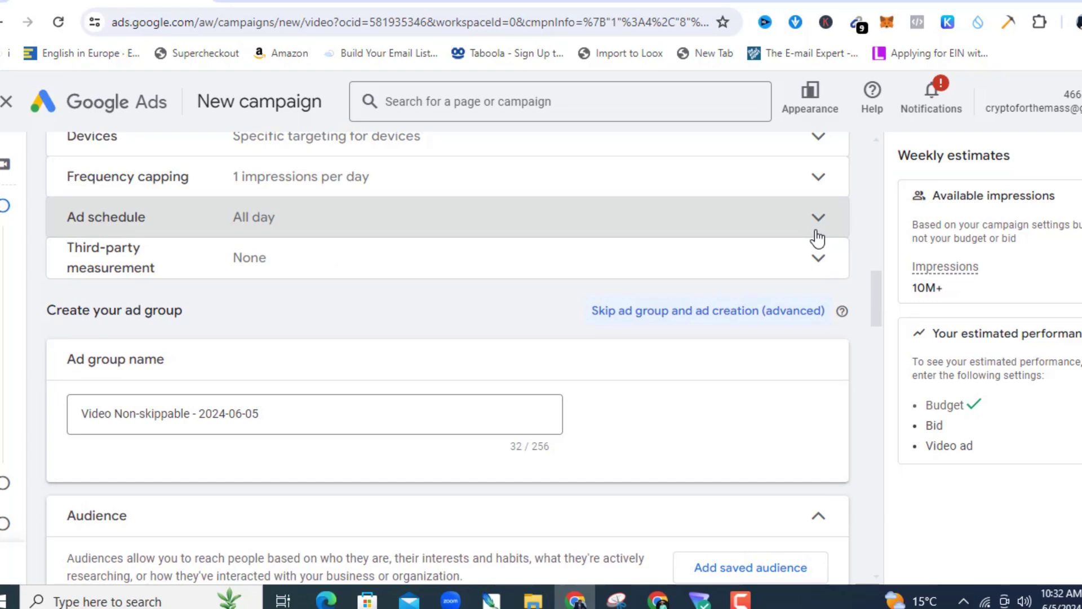
left_click(612, 266)
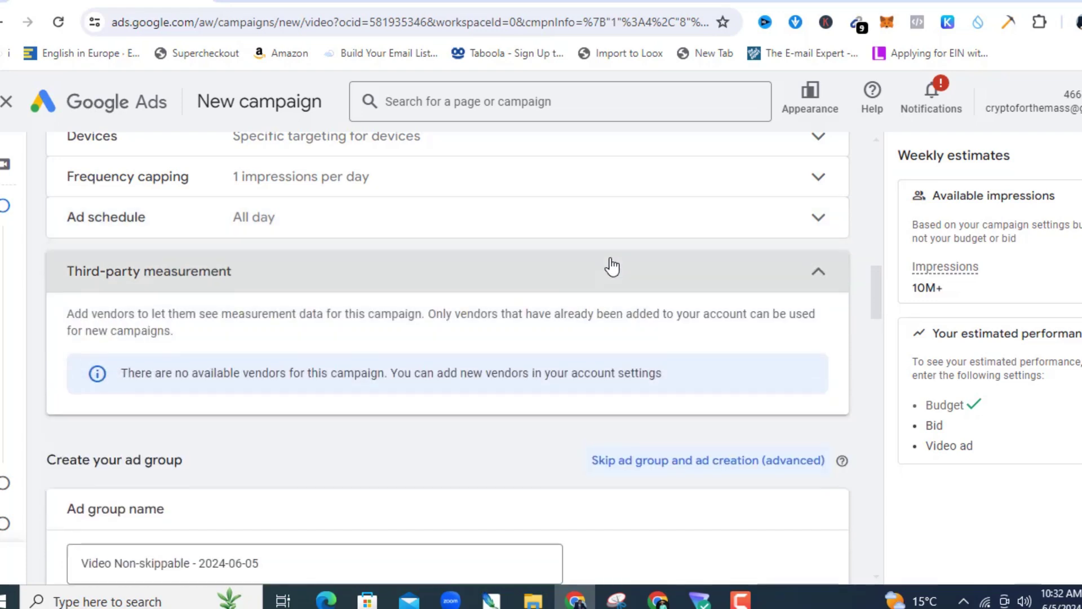
left_click(817, 276)
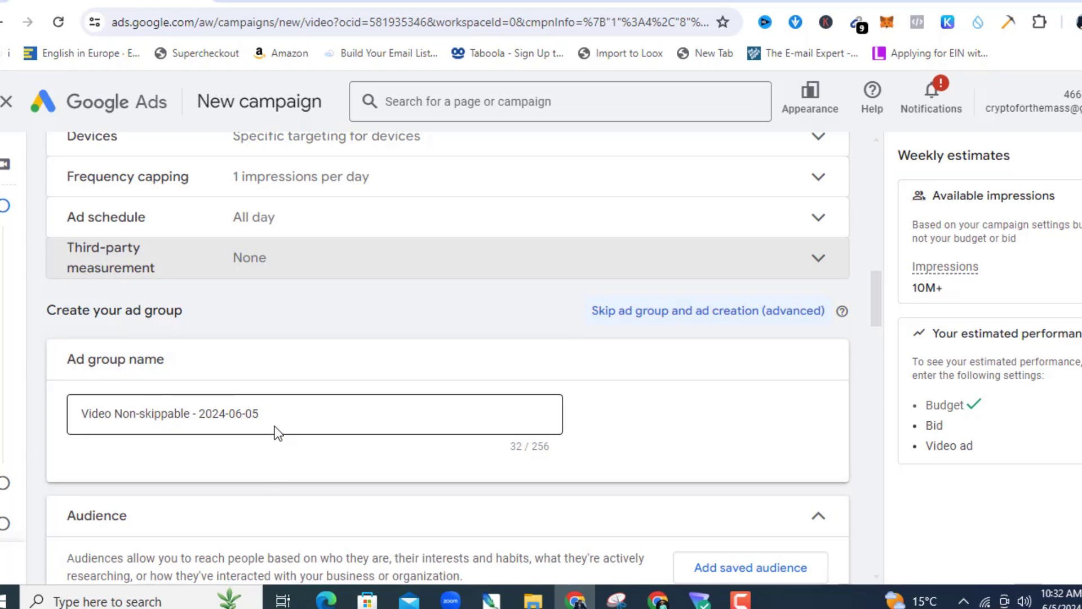
Name the ad group "shopify stripe setup"
triple_click(302, 427)
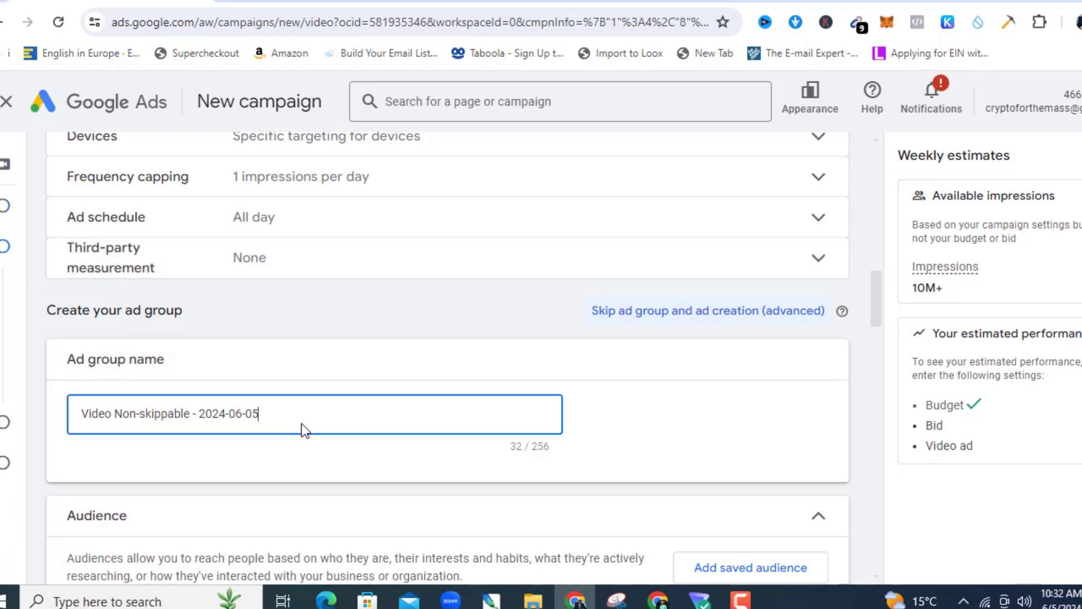
type("shopify stripe setup")
scroll(296, 226, "down", 5)
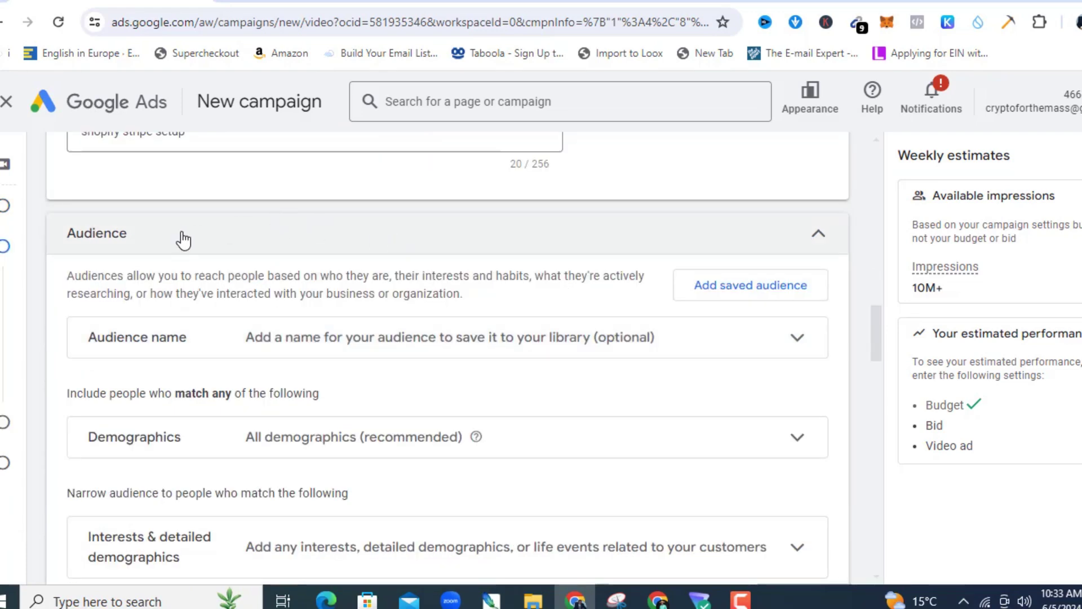
left_click(802, 343)
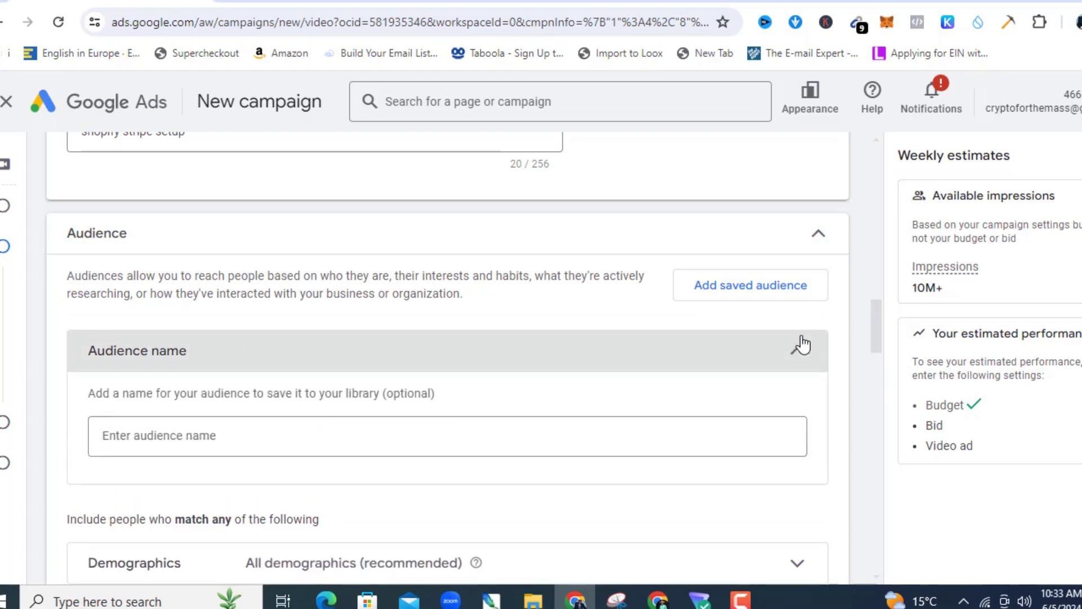
left_click(335, 436)
type("Shop")
In the audience demographics, exclude the Unknown gender and set the age range to 25 to 64
scroll(333, 437, "down", 2)
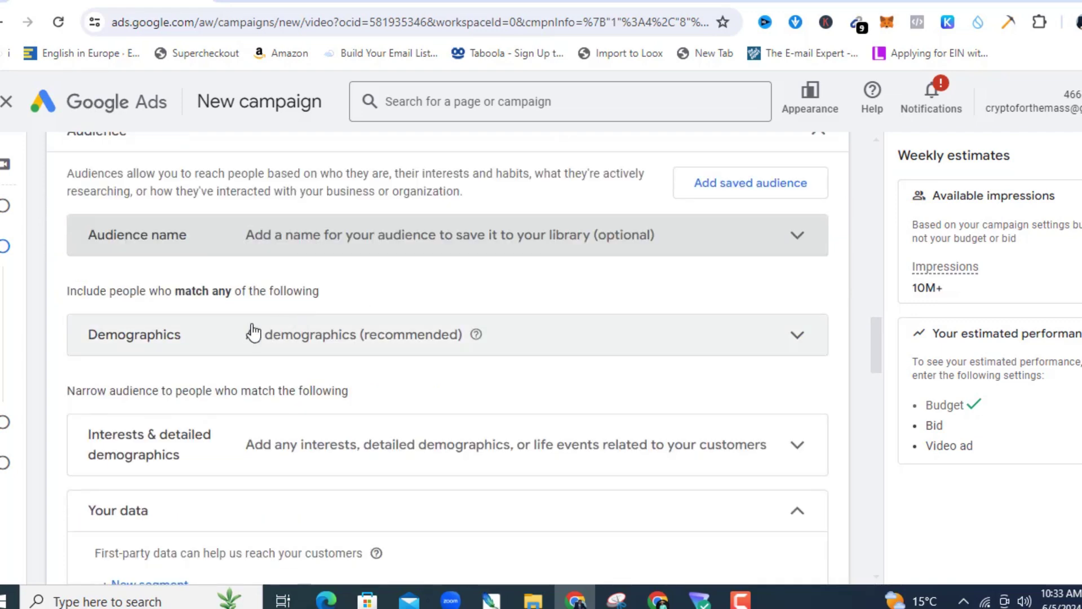
left_click(441, 345)
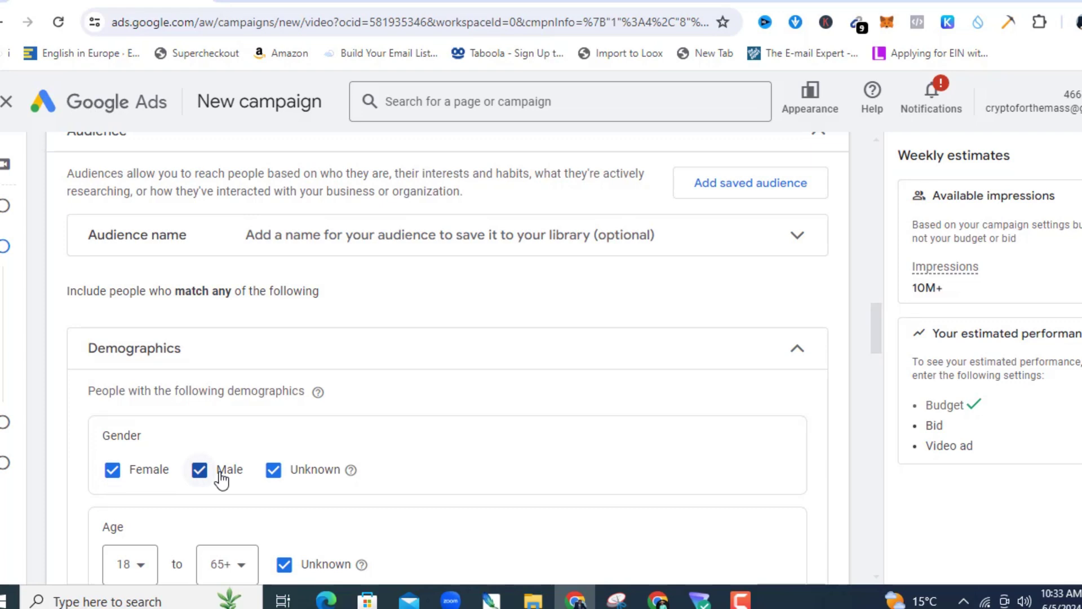
left_click(273, 472)
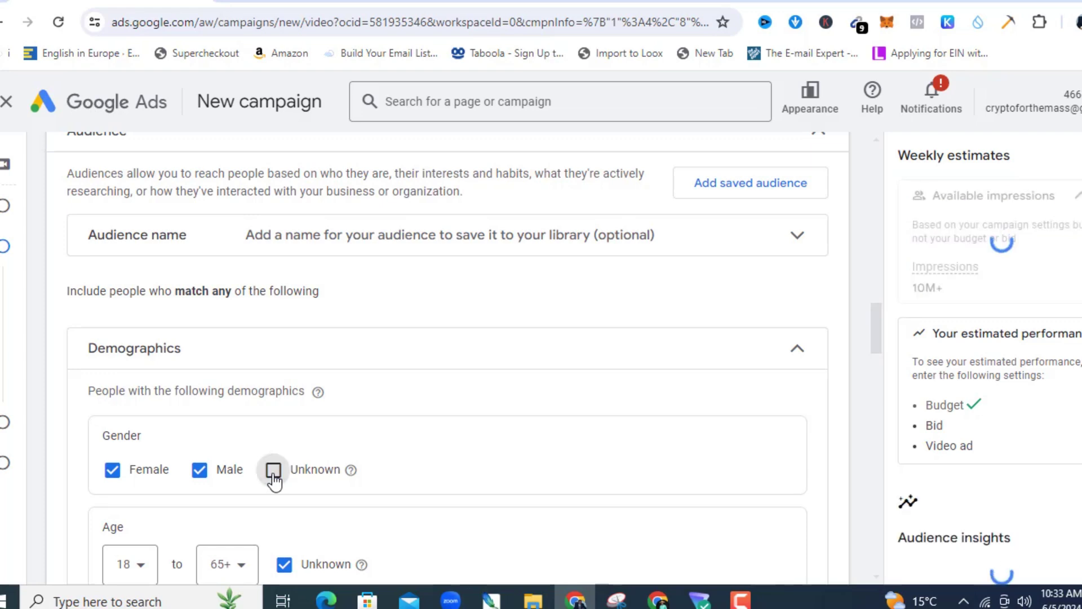
left_click(141, 566)
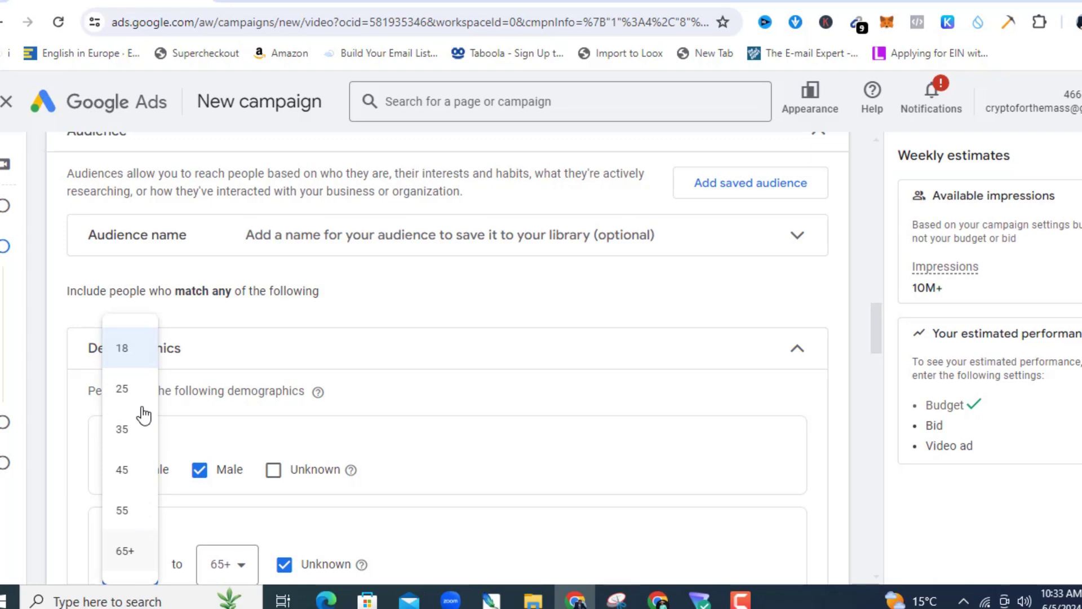
left_click(132, 390)
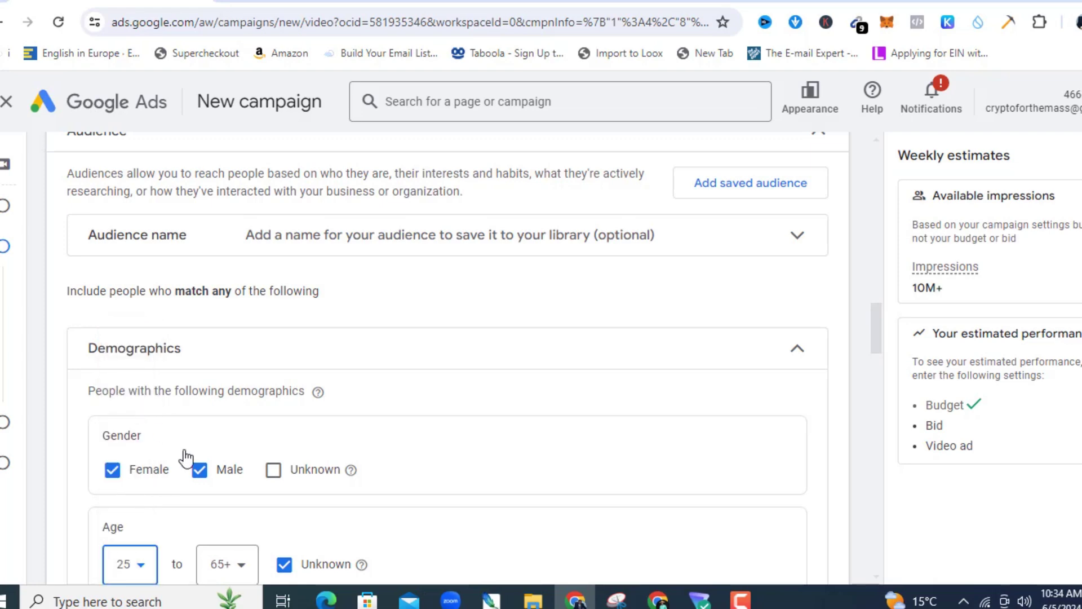
left_click(240, 566)
left_click(218, 509)
scroll(278, 347, "down", 4)
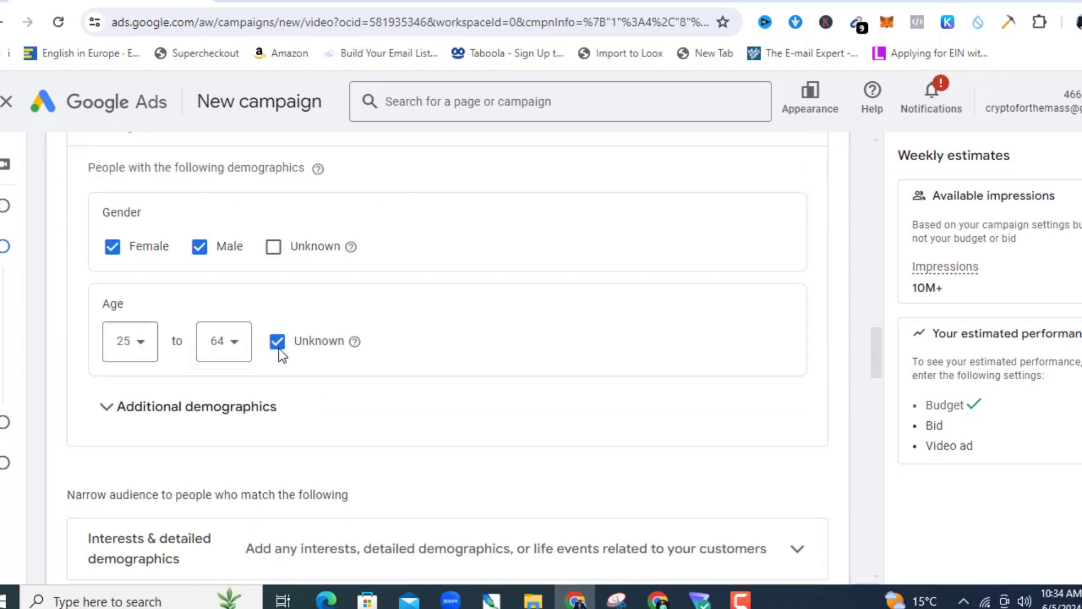
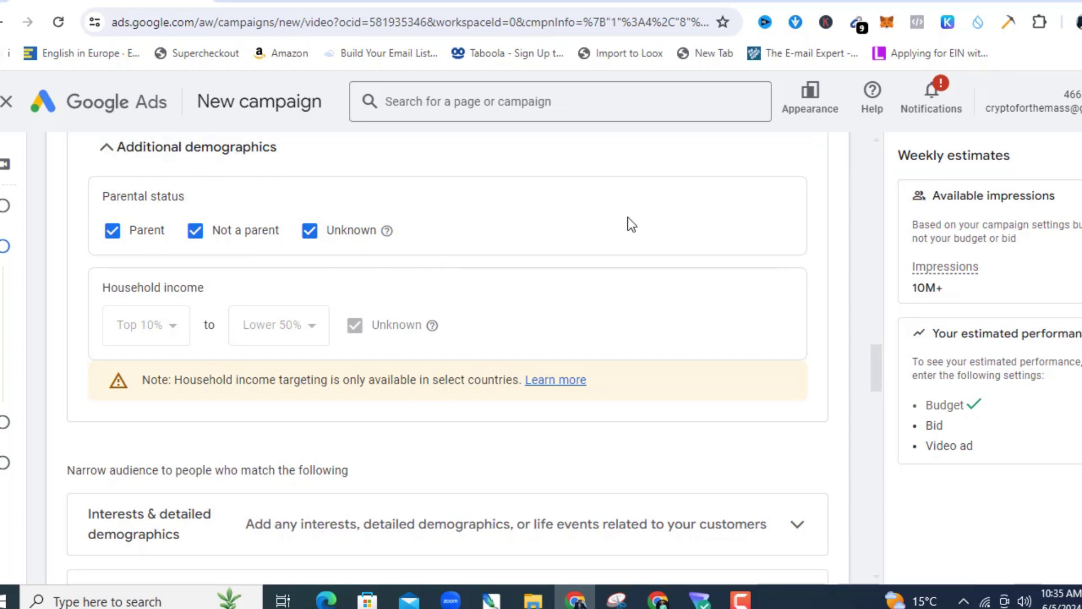
Collapse the additional demographics and review the suggested interests and detailed demographics segments without adding any
left_click(109, 150)
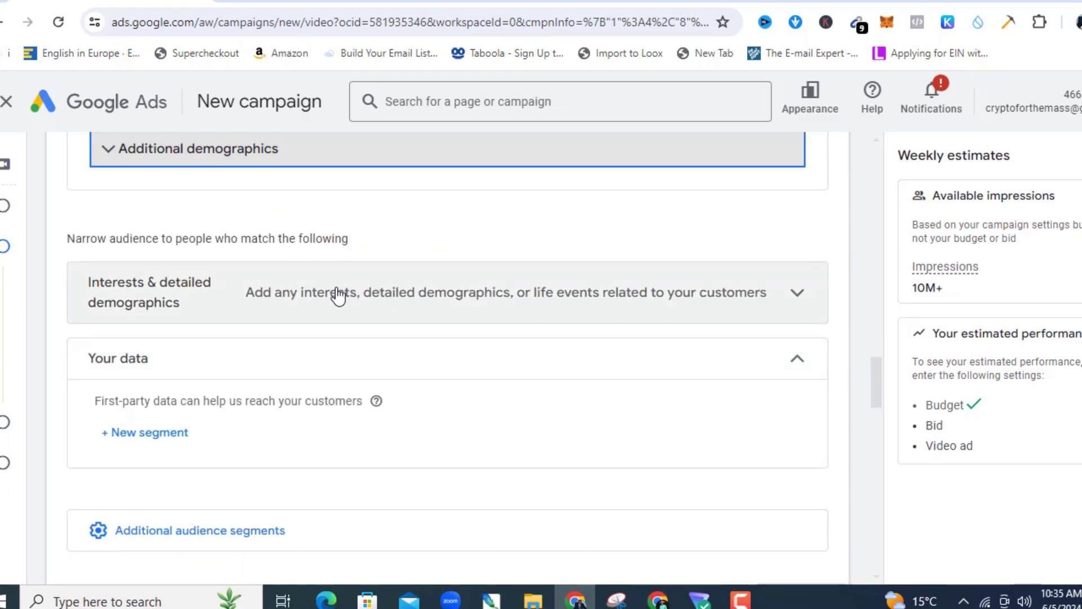
left_click(365, 298)
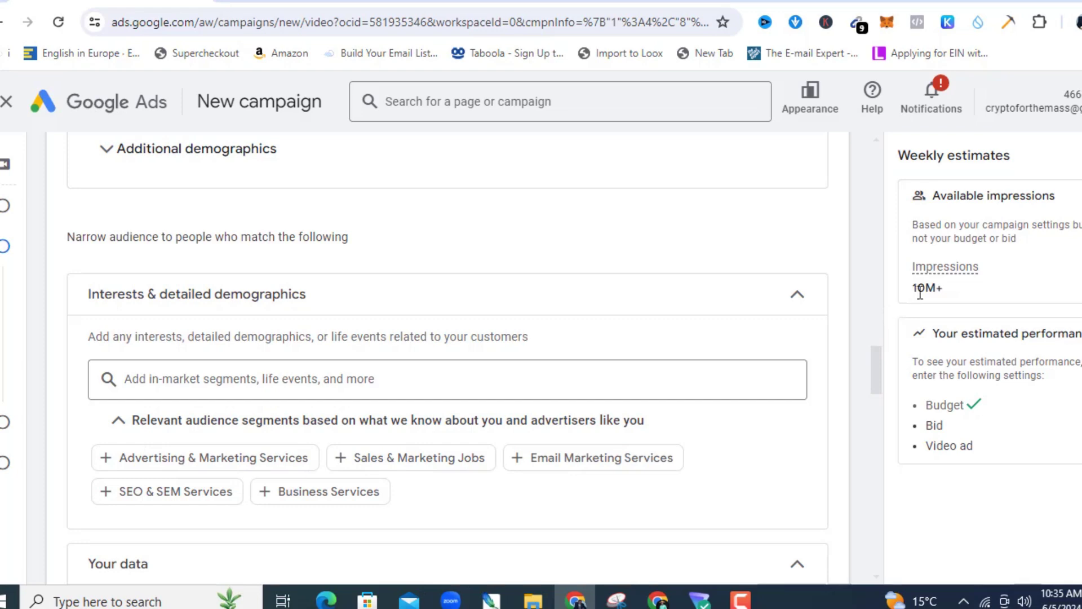
left_click(805, 298)
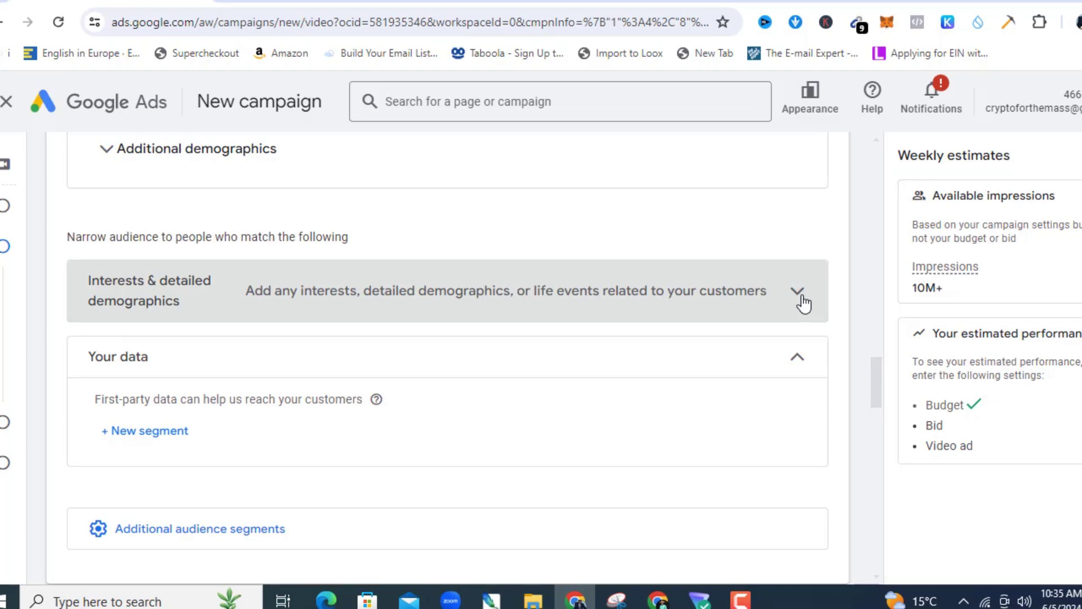
Collapse the first-party data and audience expansion sections without changing either one
left_click(798, 360)
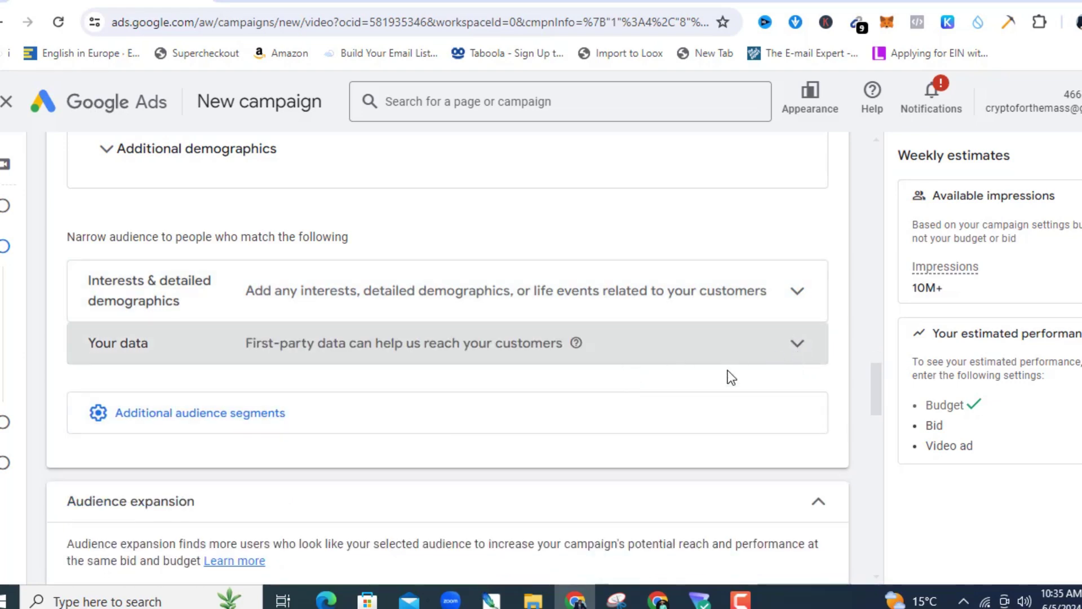
left_click_drag(877, 397, 882, 432)
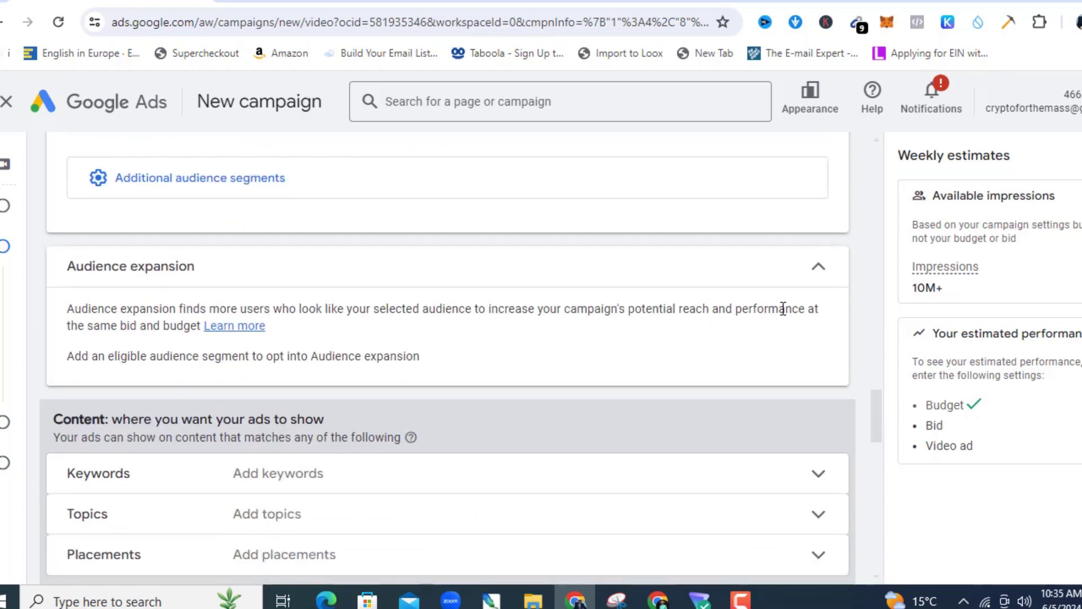
left_click(817, 267)
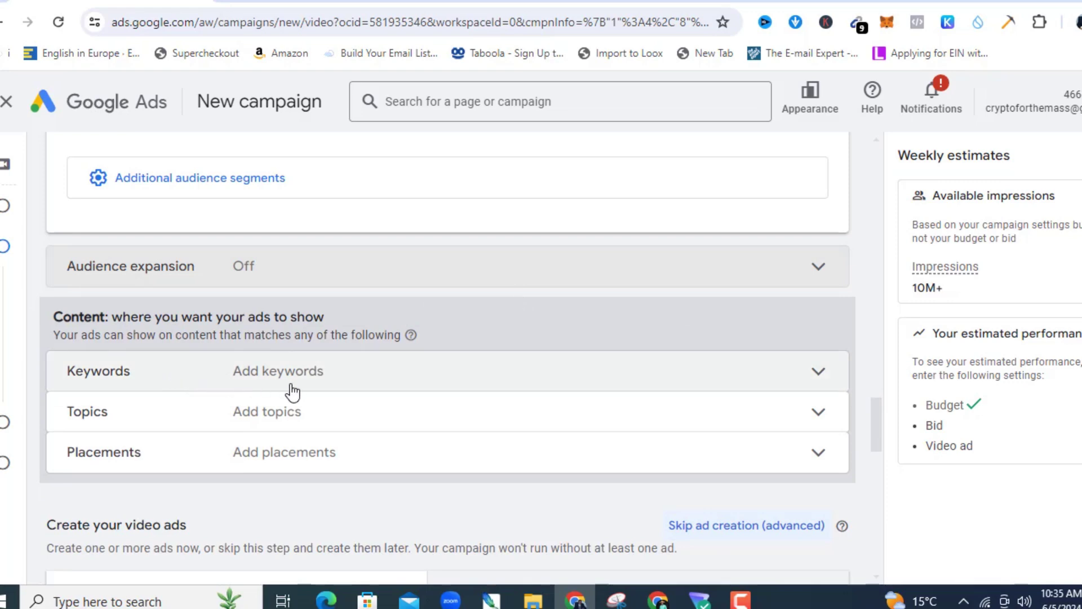
Add keywords: dropshipping in nigeria, how to start dropshipping, same plus "in nigeria", shopify, how to design shopify store, payment processor, stripe Account setup, shopify payment, payment gateway
left_click(347, 378)
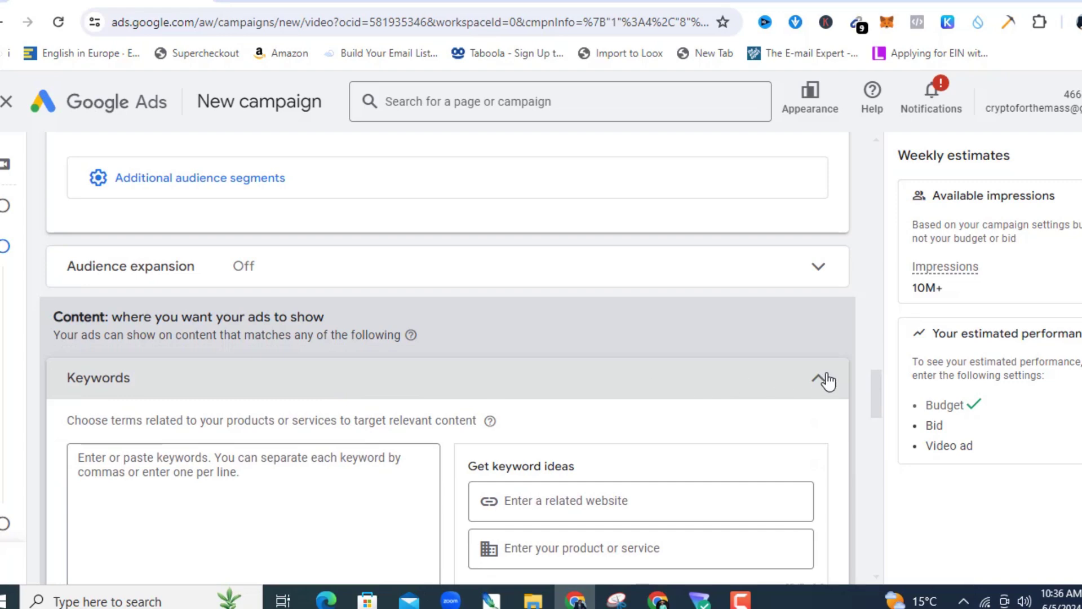
left_click_drag(878, 383, 877, 401)
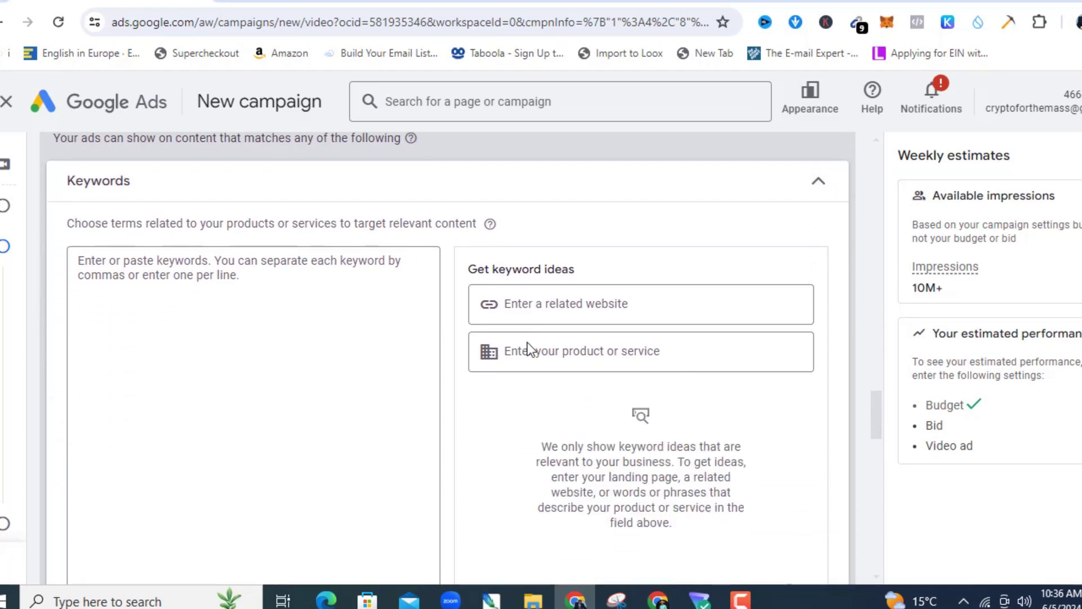
left_click(120, 273)
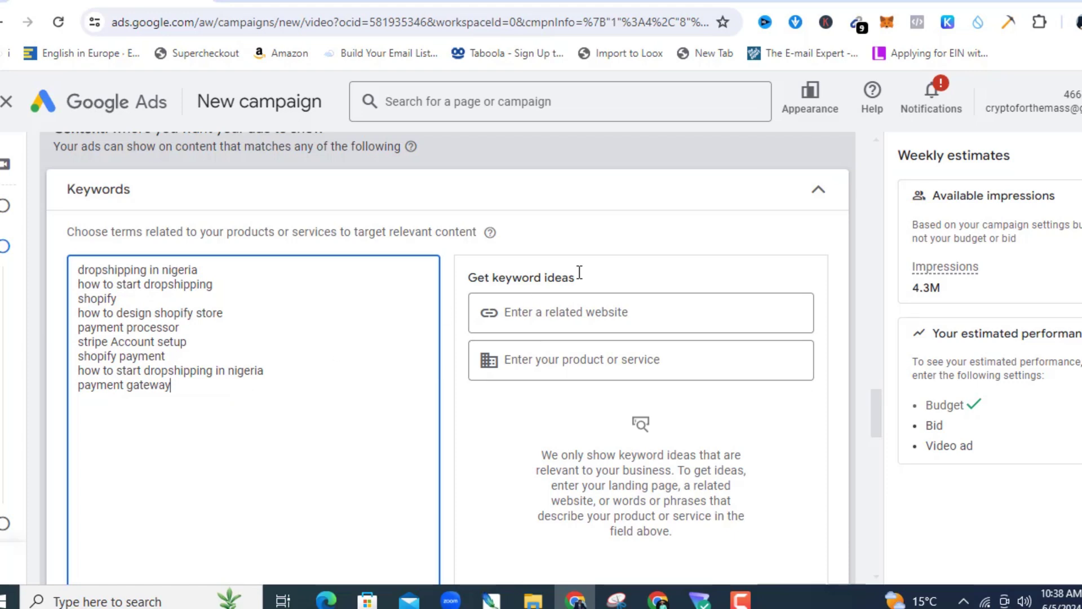
left_click(817, 194)
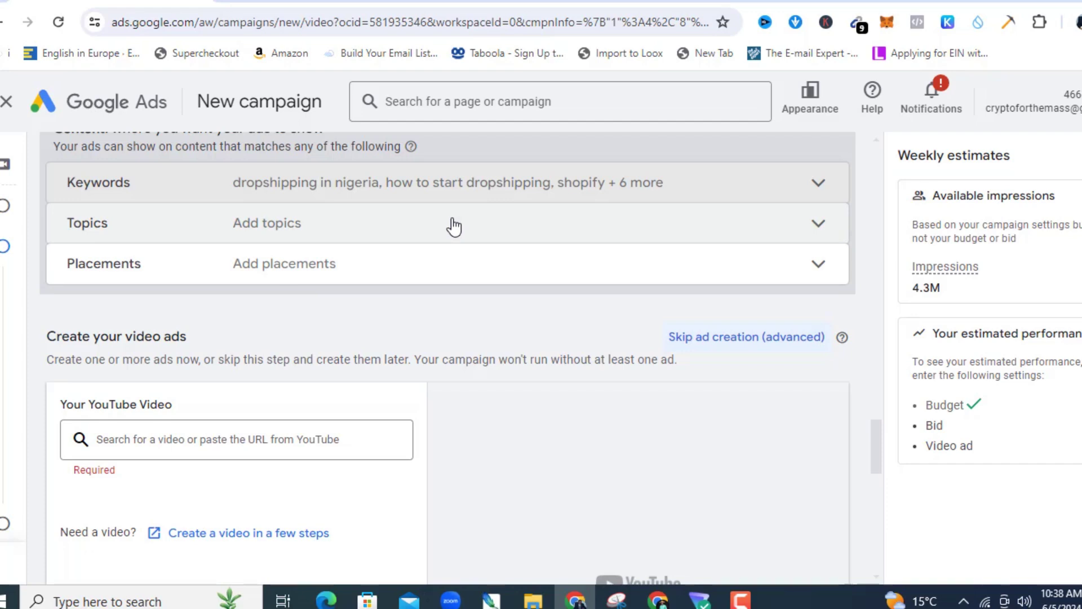
Examine the topics and placements targeting options, collapsing each one without adding anything
left_click(453, 225)
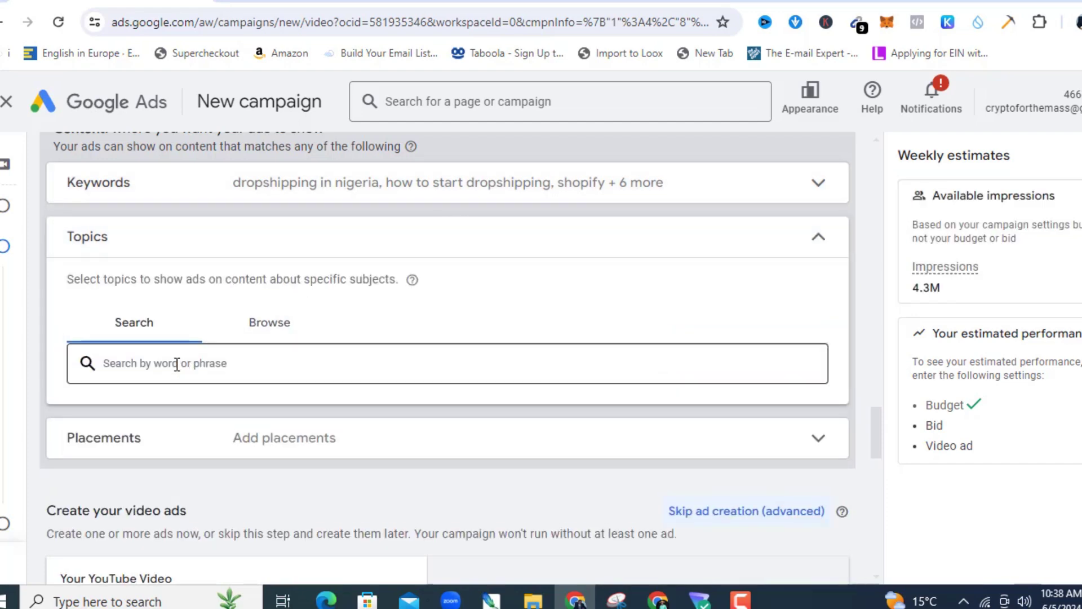
left_click(817, 241)
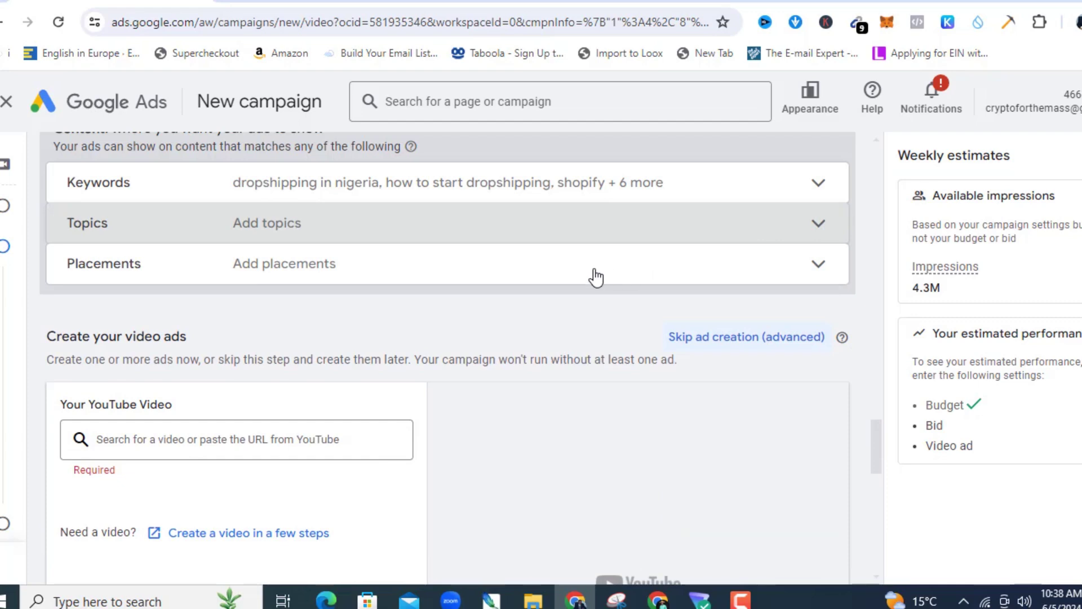
left_click(596, 276)
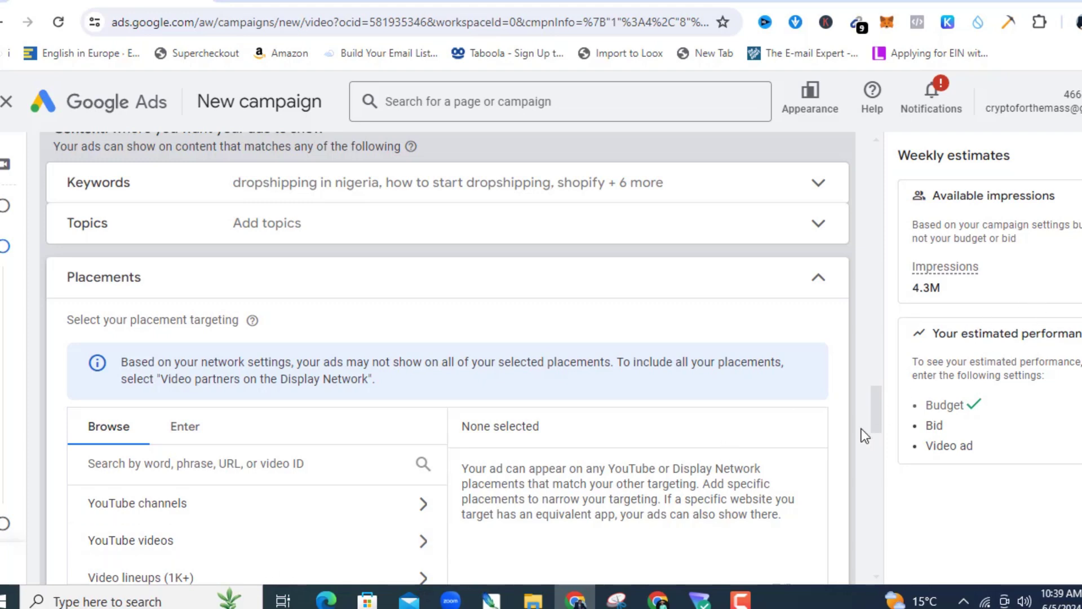
left_click_drag(877, 425, 877, 429)
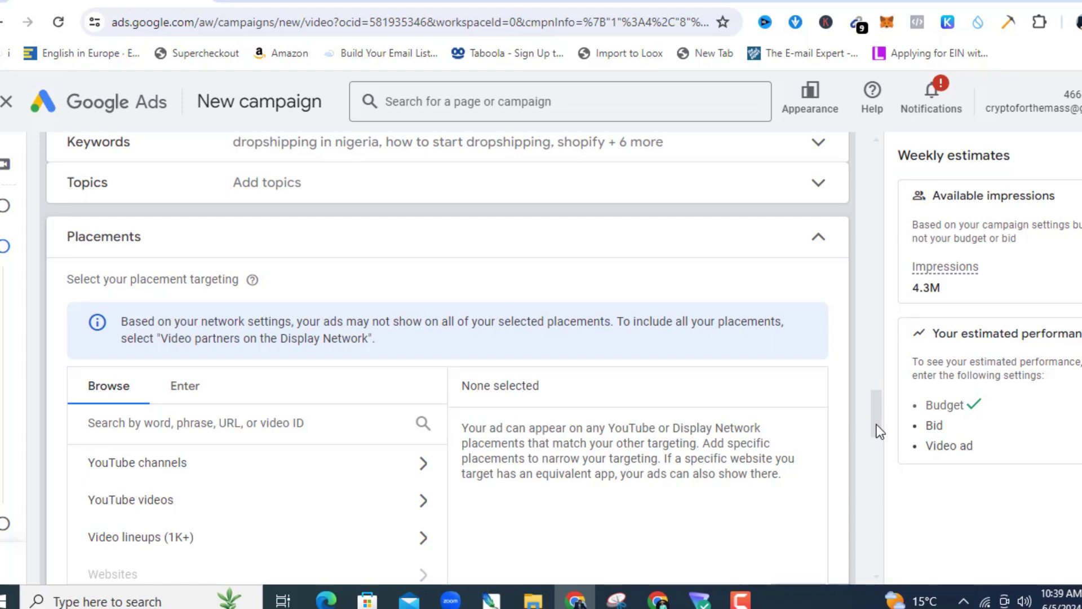
left_click(817, 243)
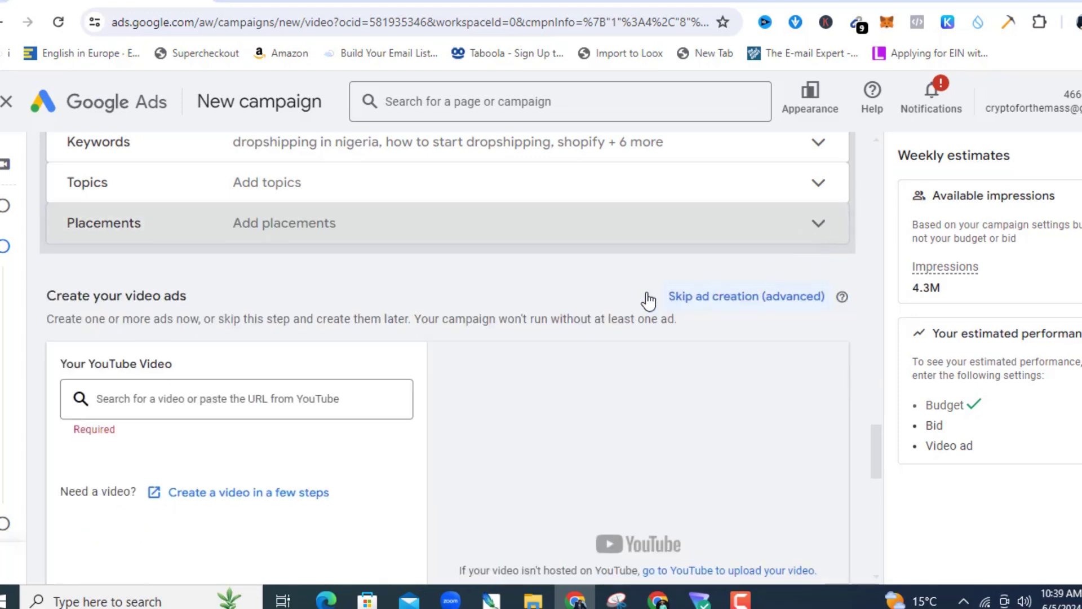
left_click(170, 406)
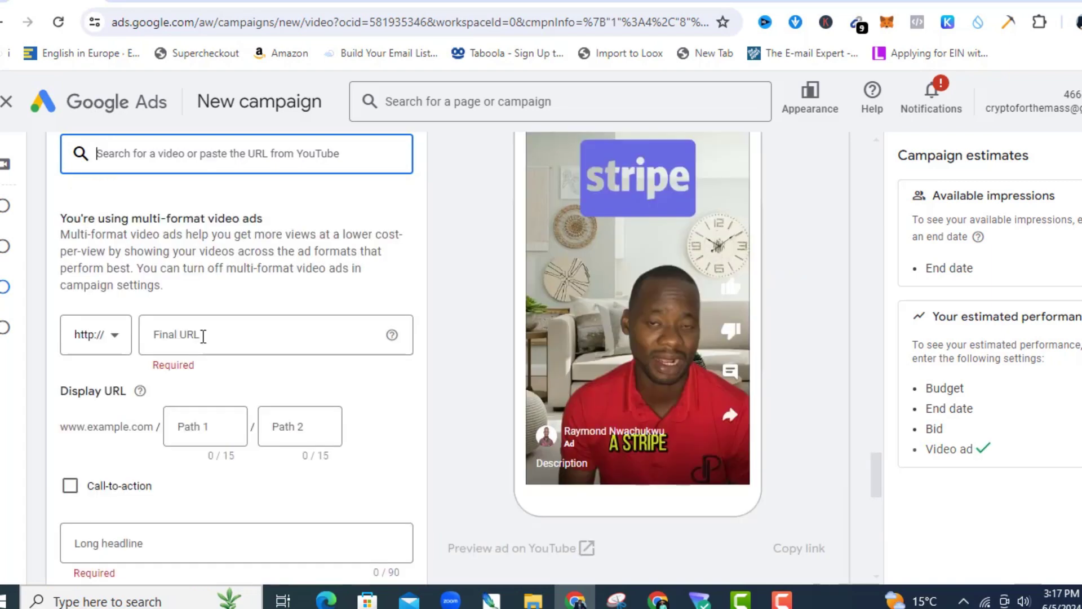
left_click(203, 336)
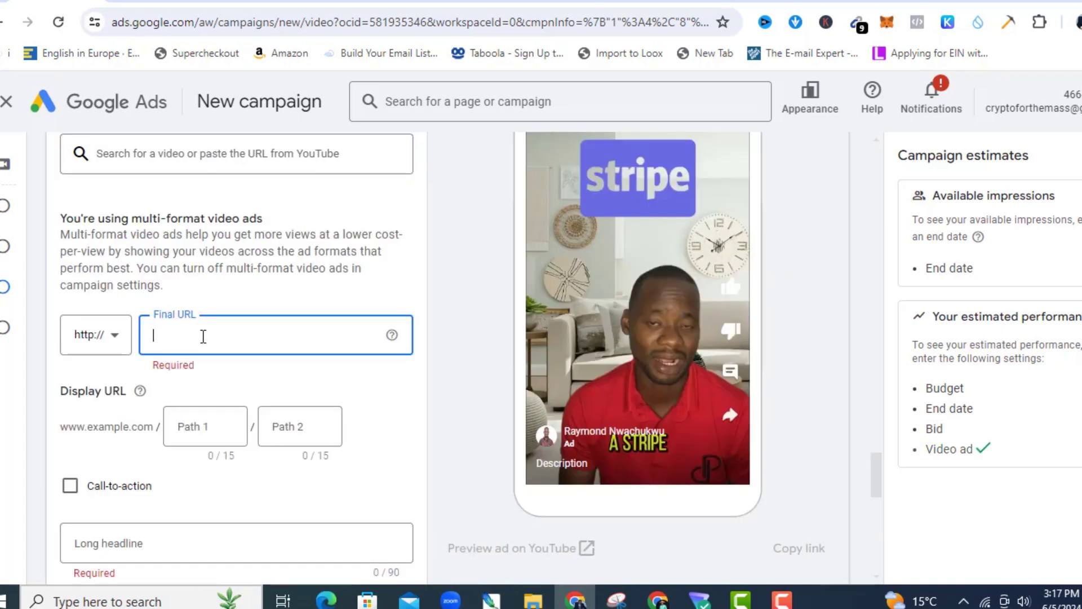
left_click(115, 341)
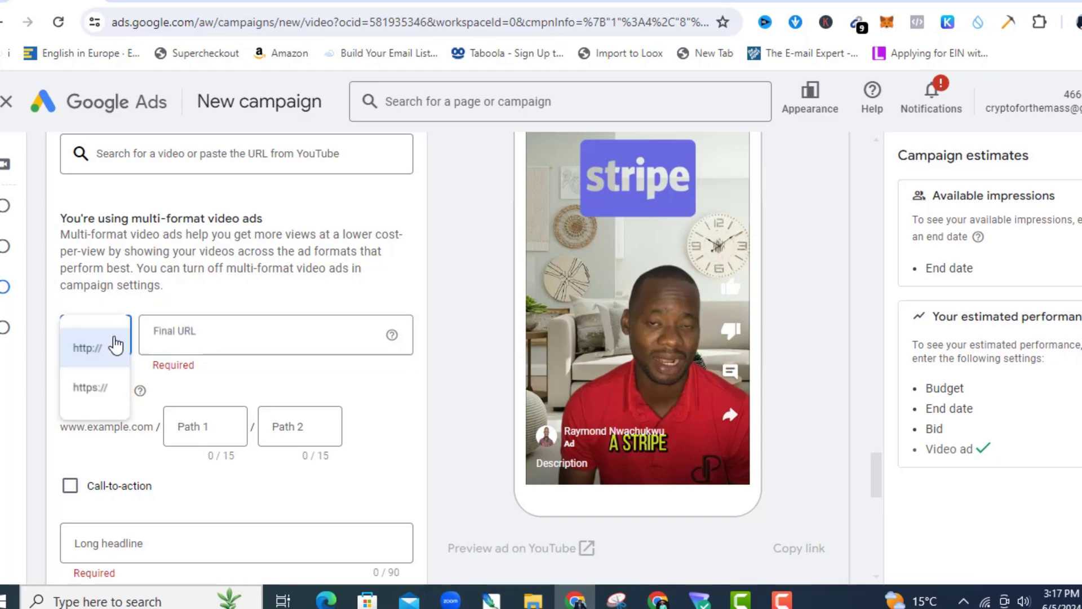
left_click(108, 395)
type("www.raygoz.com")
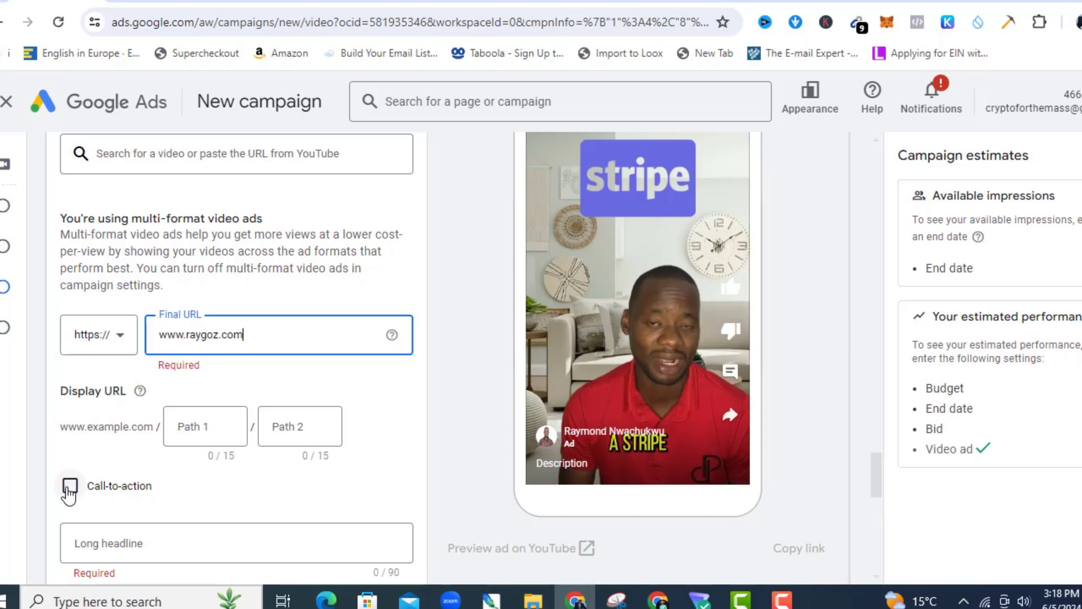
Enable the ad's call-to-action and set it to "Learn more"
left_click(69, 486)
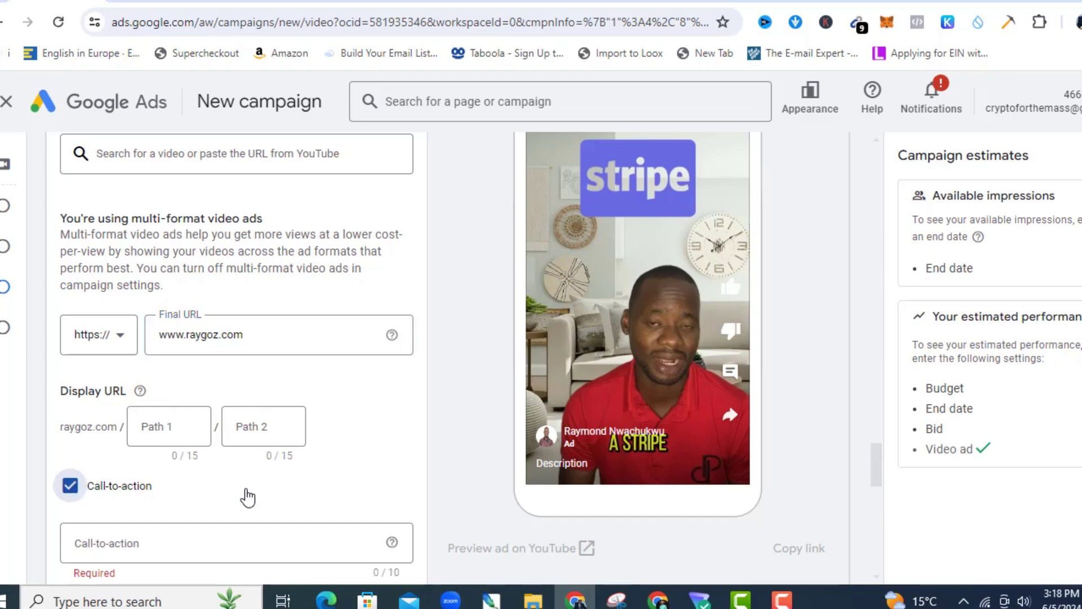
left_click(203, 536)
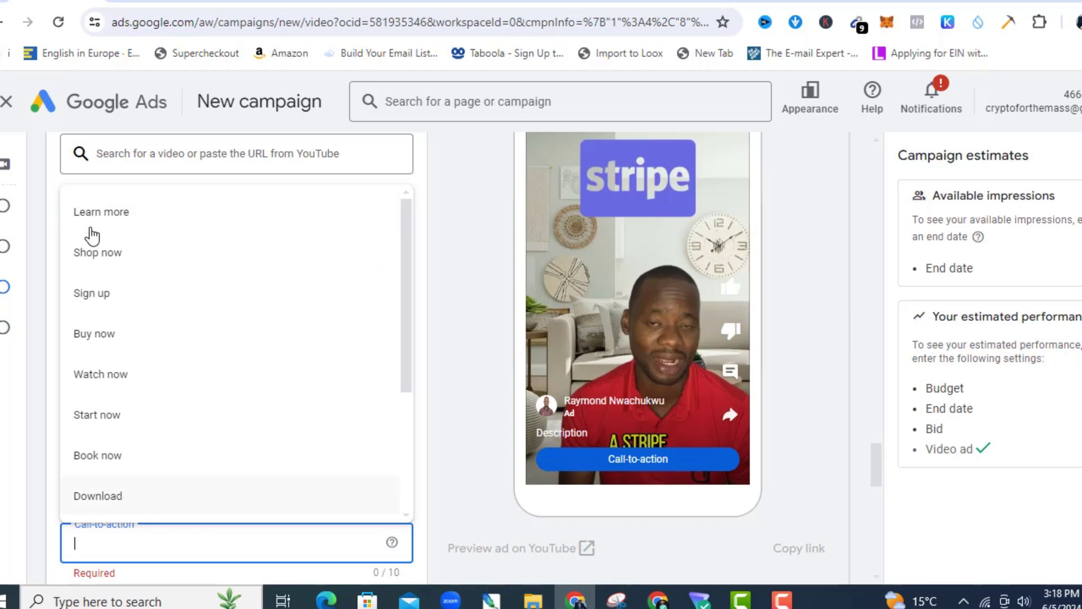
left_click(99, 219)
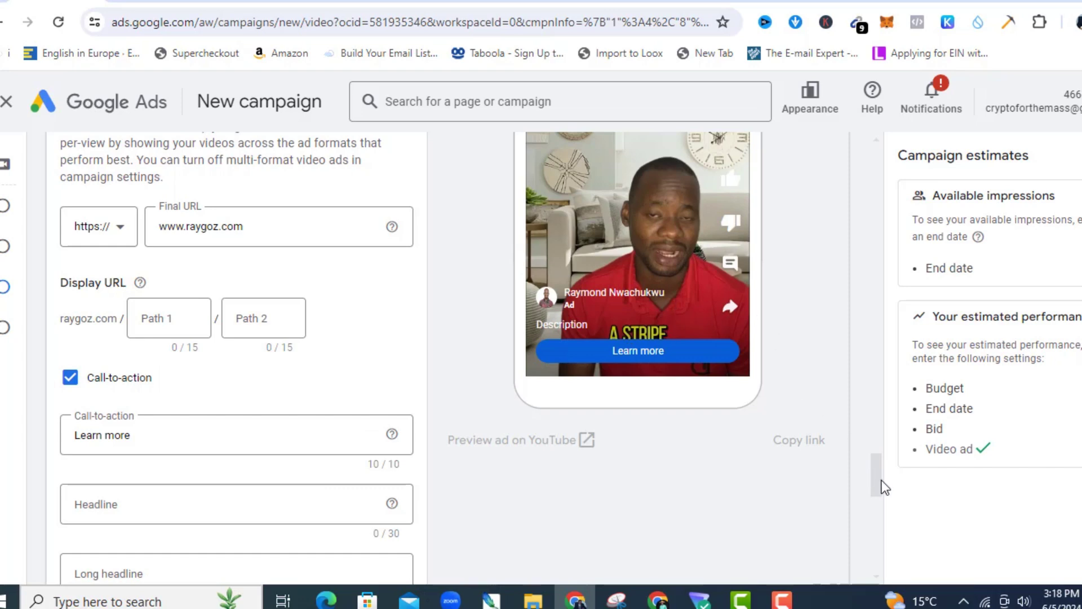
Set the ad's long headline to "Get Stripe Account Setup" and its description to "Your Payment Solution"
scroll(876, 481, "down", 5)
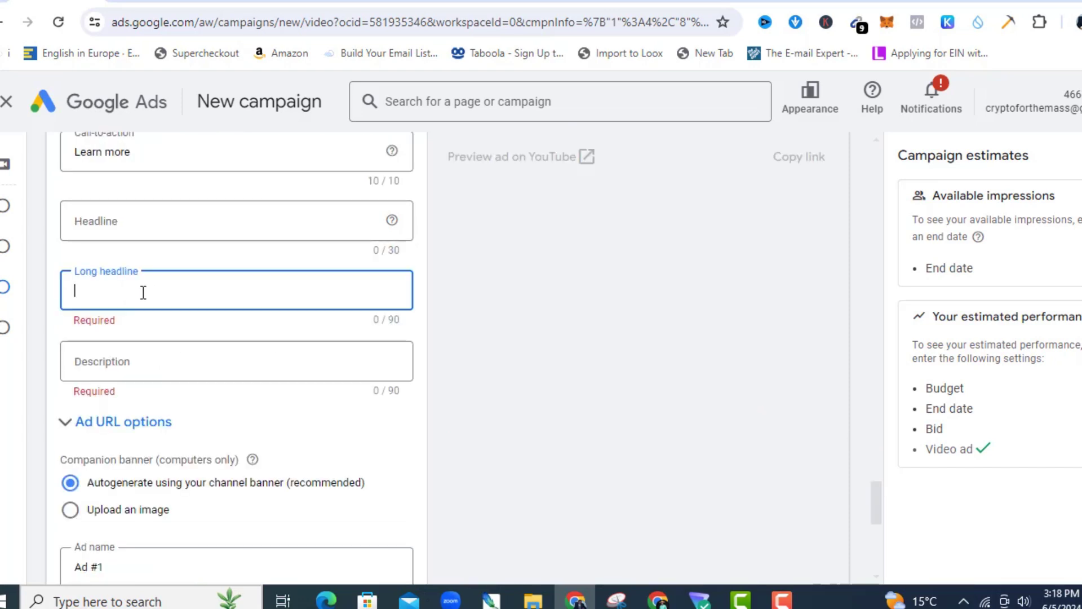
left_click(143, 291)
type("Get Stripe Account Setup")
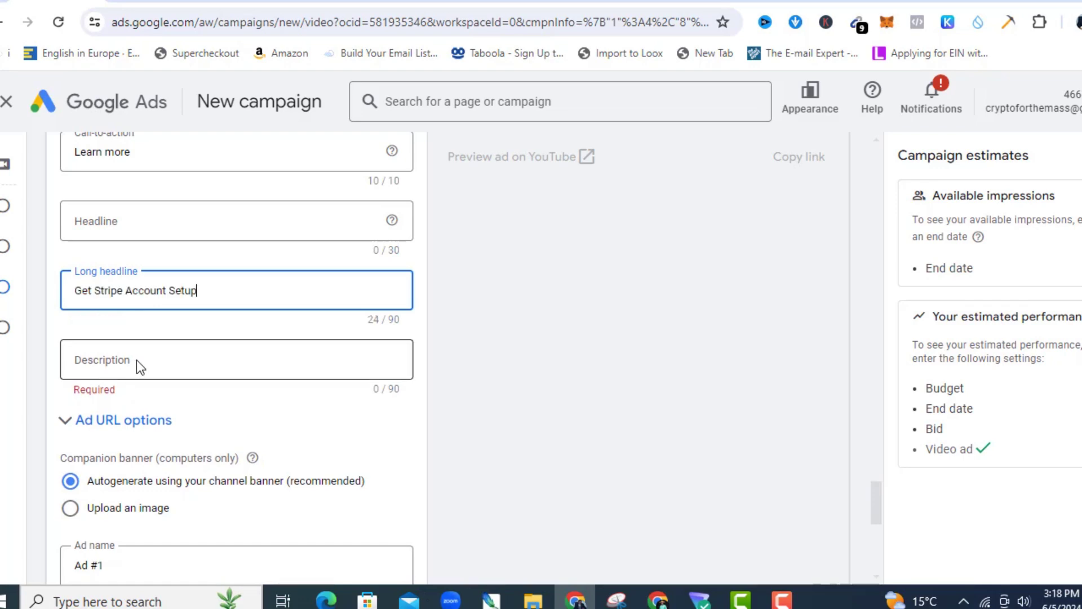
left_click(137, 360)
type("Your Payment Solution")
Replace the ad's default name with "shopify stripe setup"
scroll(865, 520, "down", 3)
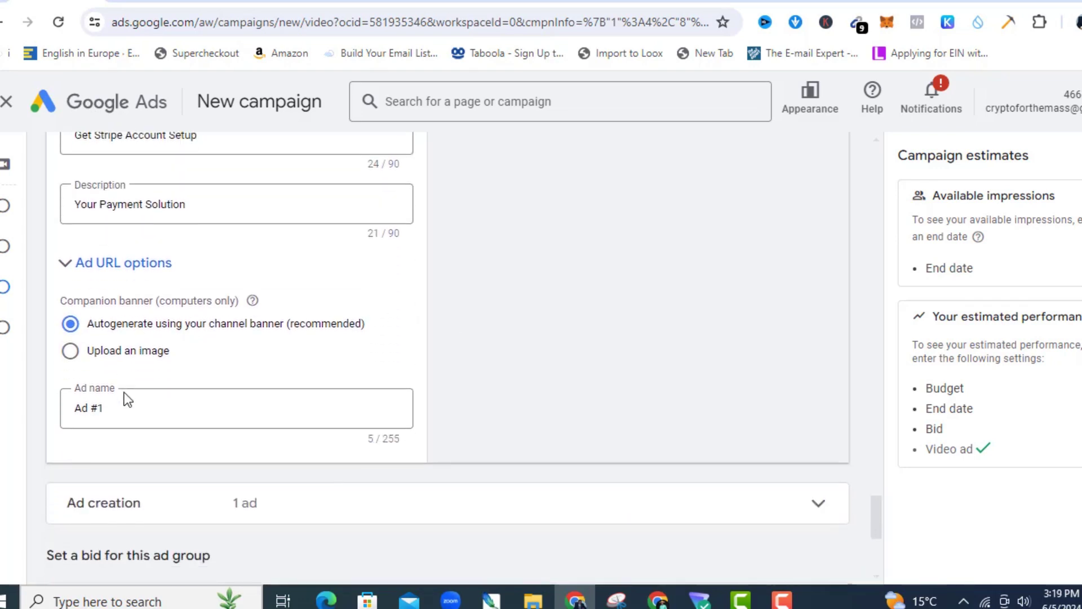
left_click(129, 409)
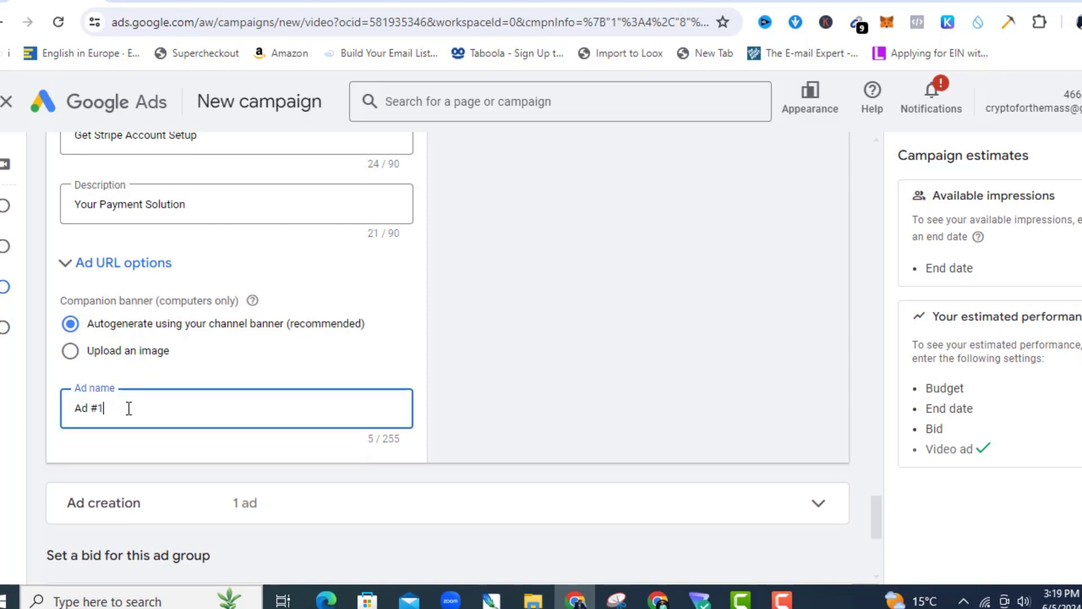
key("ctrl+a")
type("shopify stripe setup")
Set the ad group's target CPV bid to $0.02
left_click(877, 522)
scroll(875, 538, "down", 5)
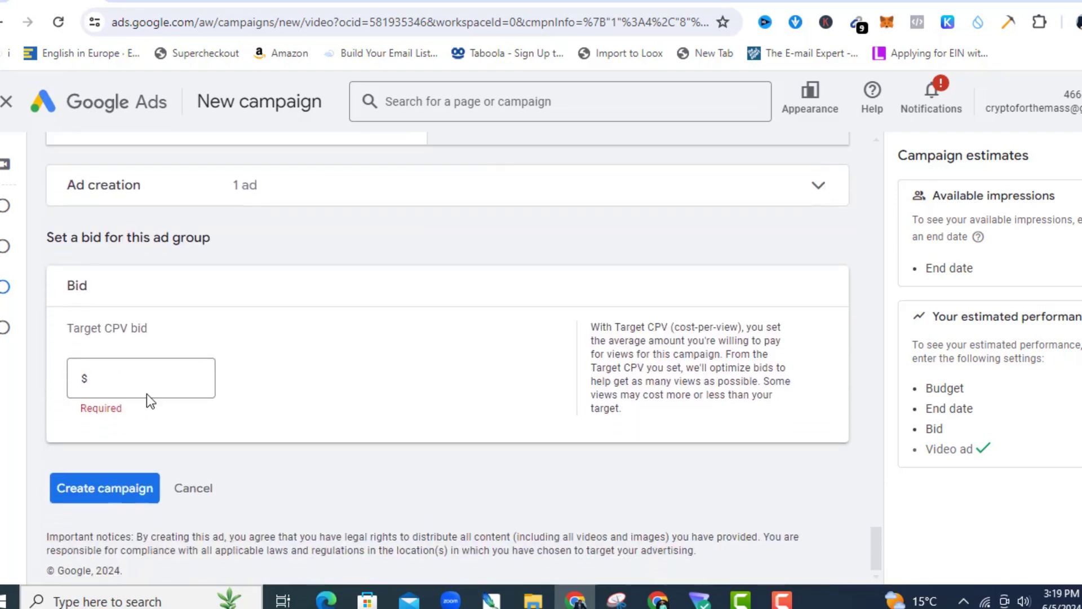
left_click(123, 380)
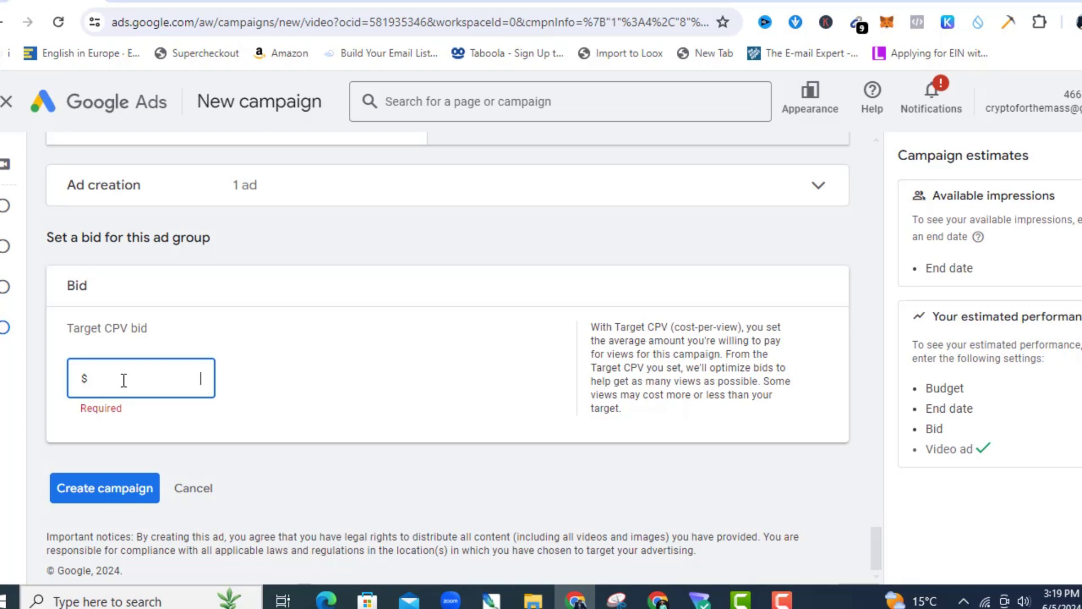
type("0.002")
left_click(873, 556)
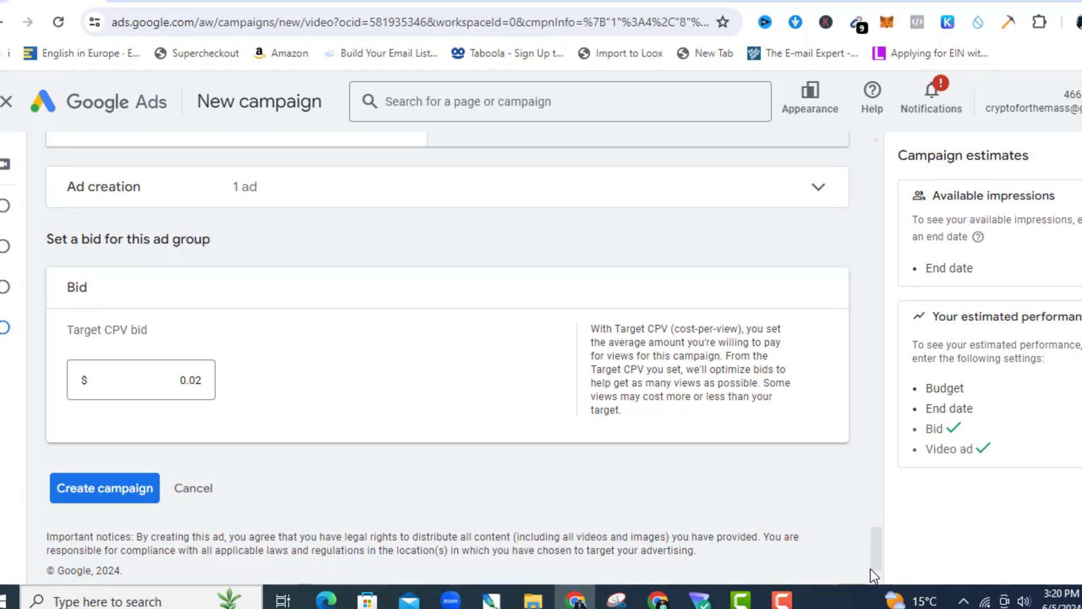